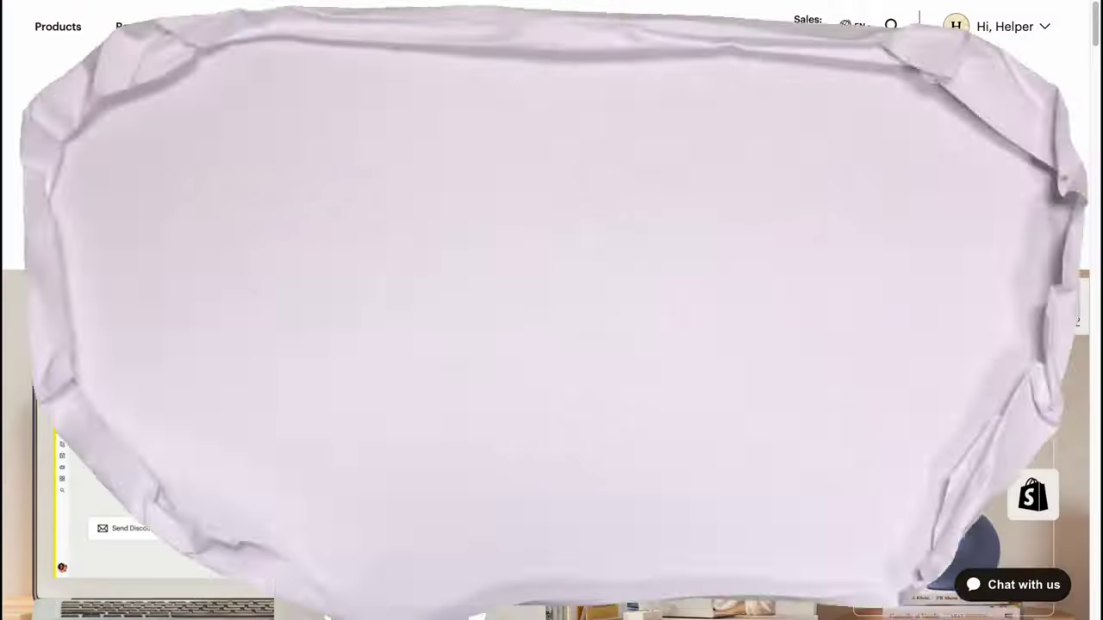
Switch to the account dashboard from the Hi, Helper account menu.
{"action": "scroll", "coordinate": [227, 157], "scroll_direction": "up", "scroll_amount": 3}
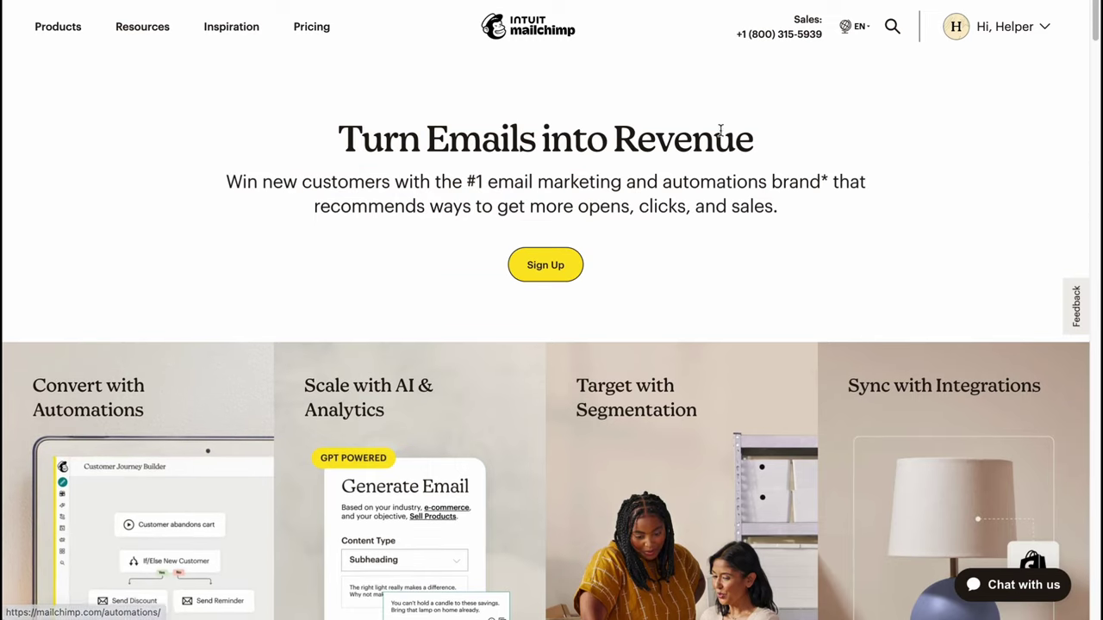
{"action": "left_click", "coordinate": [1034, 32]}
{"action": "left_click", "coordinate": [1034, 32]}
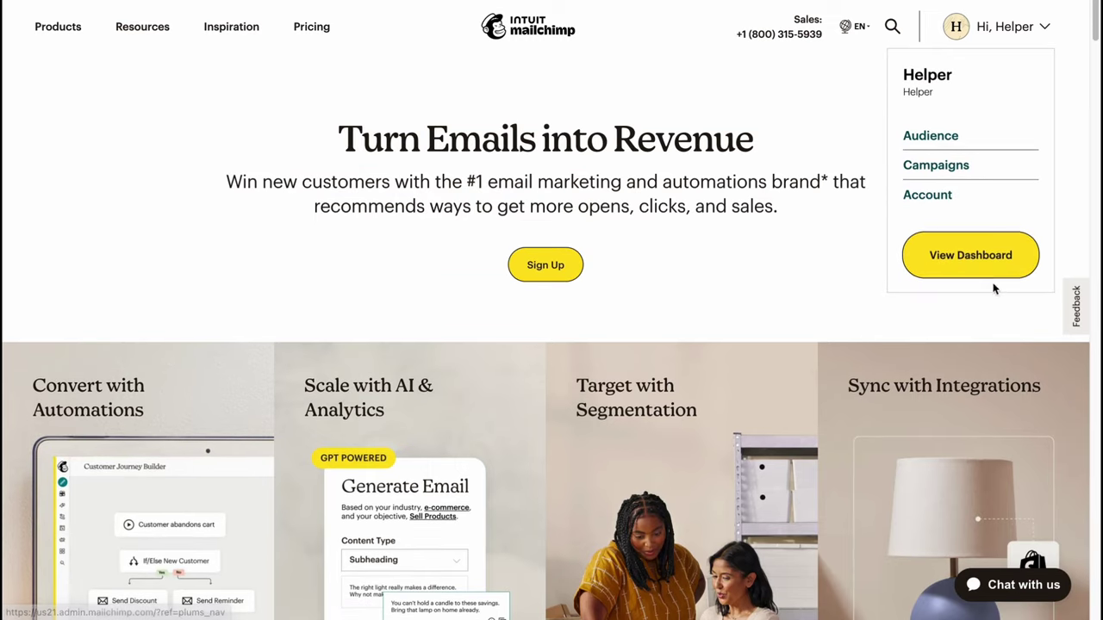
{"action": "left_click", "coordinate": [986, 266]}
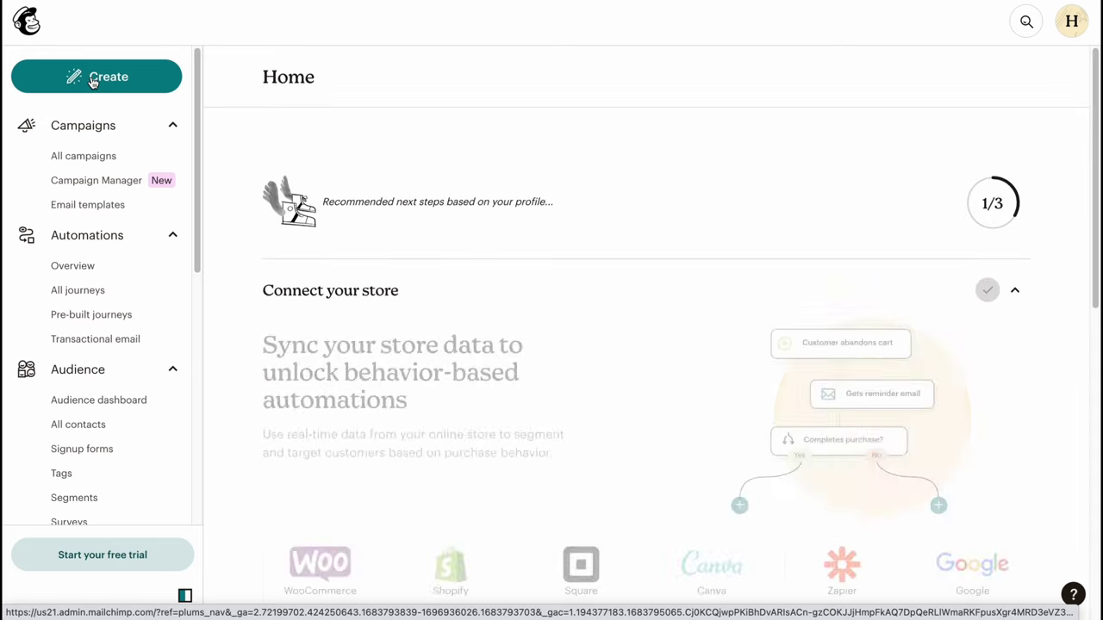
Go to Create > Website and open Manage Site for the Helper site.
{"action": "left_click", "coordinate": [94, 79]}
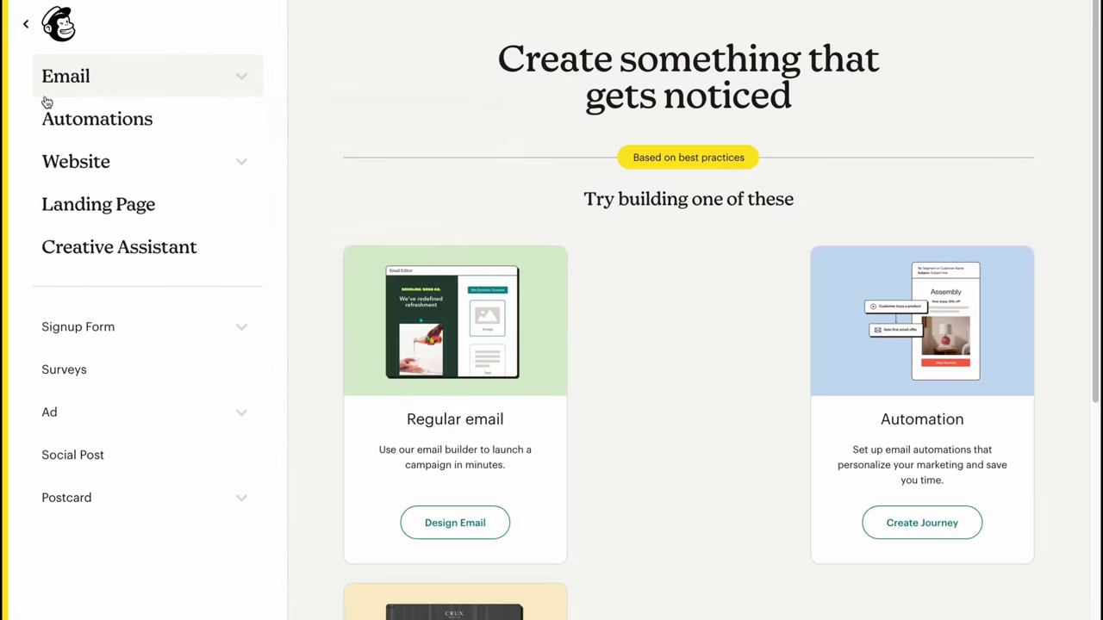
{"action": "left_click", "coordinate": [105, 162]}
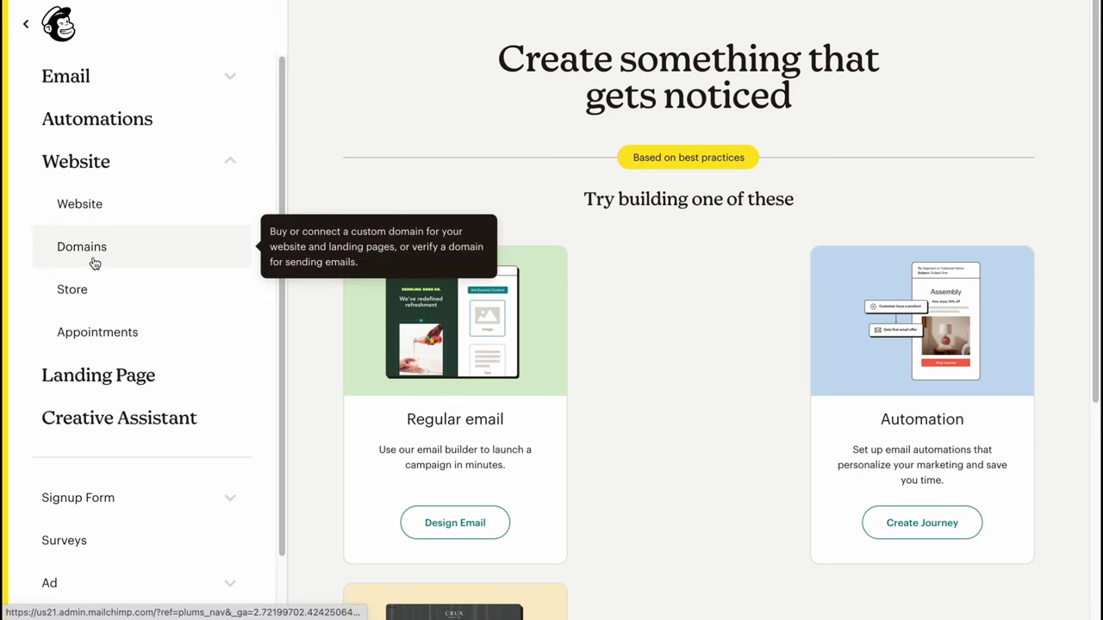
{"action": "left_click", "coordinate": [82, 203]}
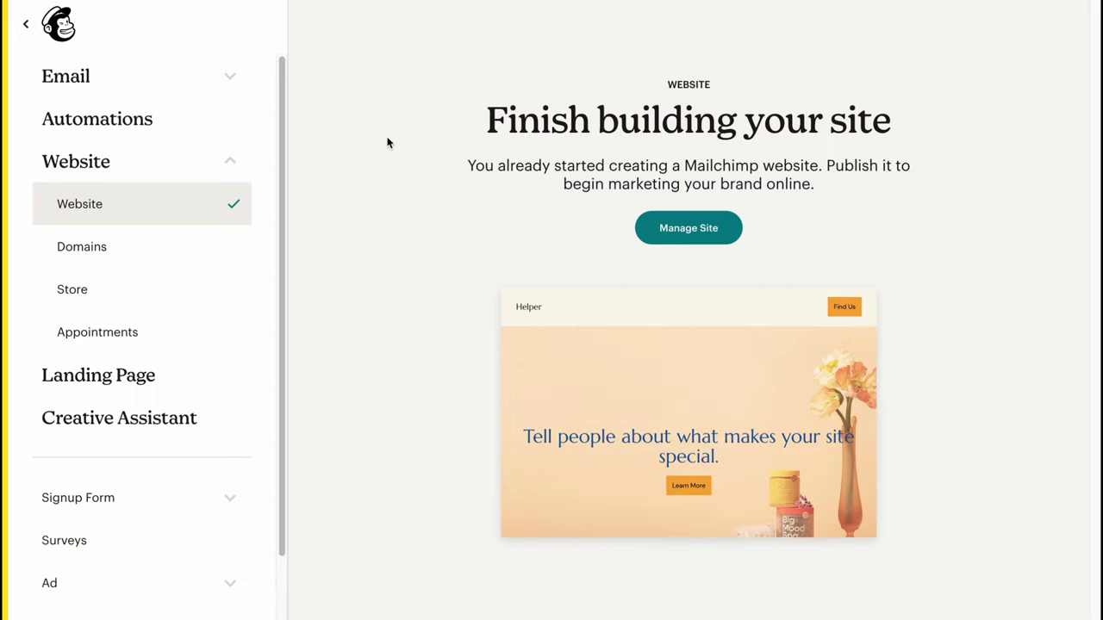
{"action": "left_click", "coordinate": [699, 231]}
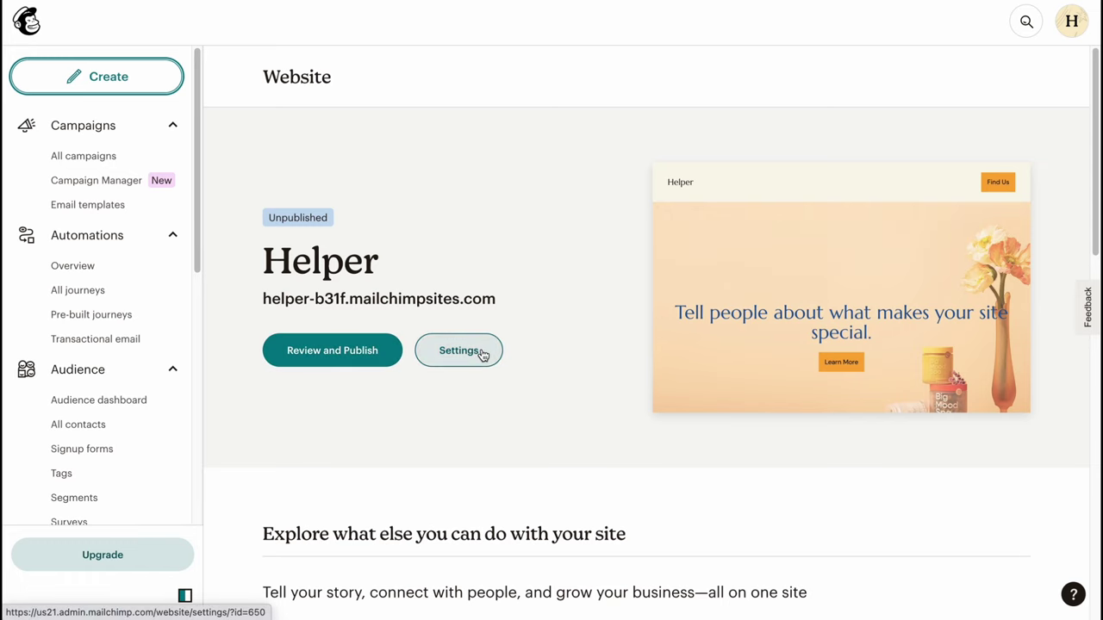
{"action": "scroll", "coordinate": [481, 351], "scroll_direction": "down", "scroll_amount": 7}
{"action": "scroll", "coordinate": [455, 328], "scroll_direction": "up", "scroll_amount": 7}
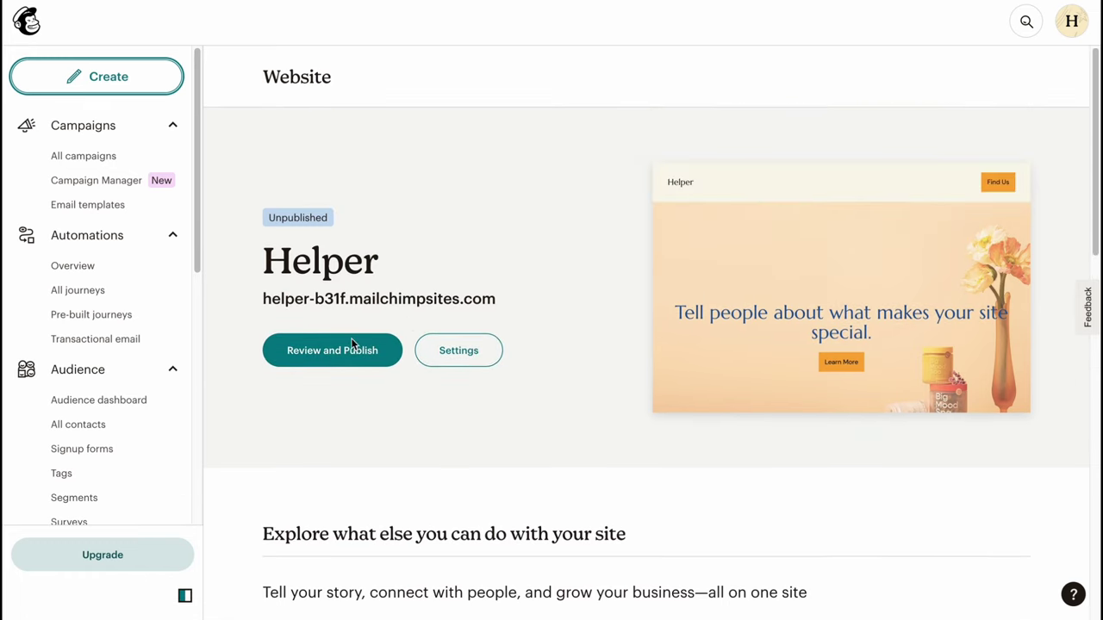
Review Helper's Pages, Styles and Cookie Banner settings, leaving the cookie banner disabled.
{"action": "left_click", "coordinate": [335, 355]}
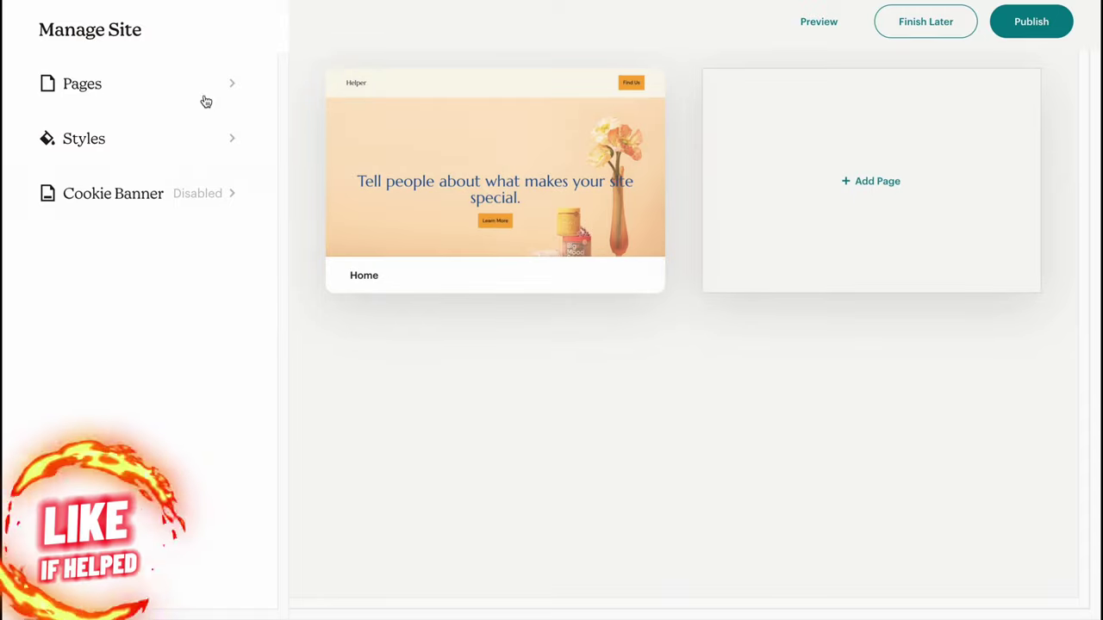
{"action": "left_click", "coordinate": [109, 85]}
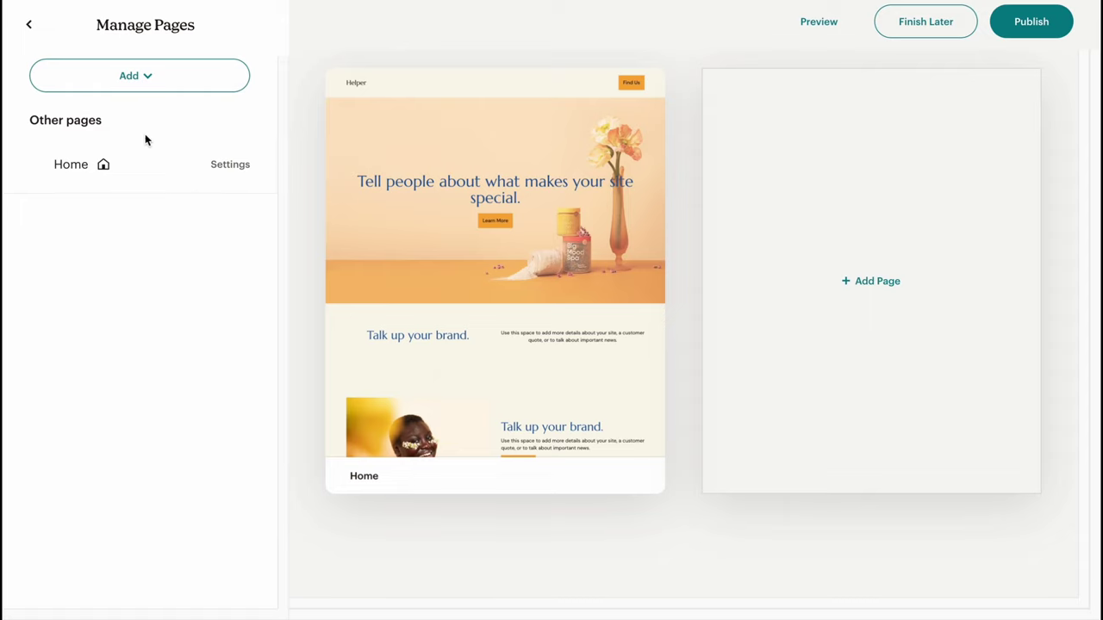
{"action": "left_click", "coordinate": [28, 24]}
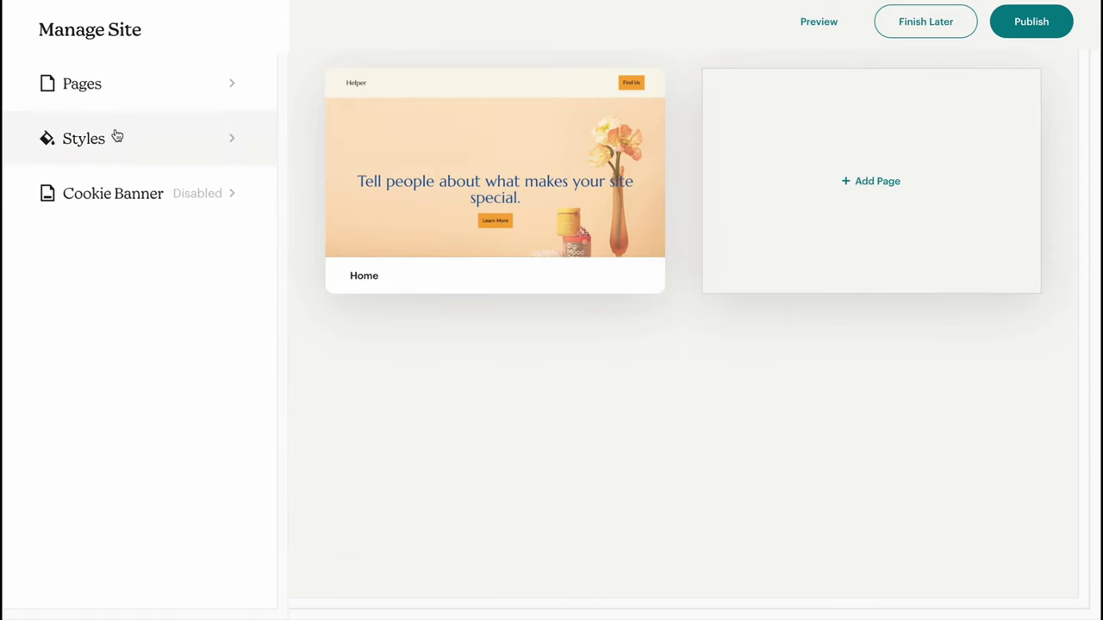
{"action": "left_click", "coordinate": [118, 142]}
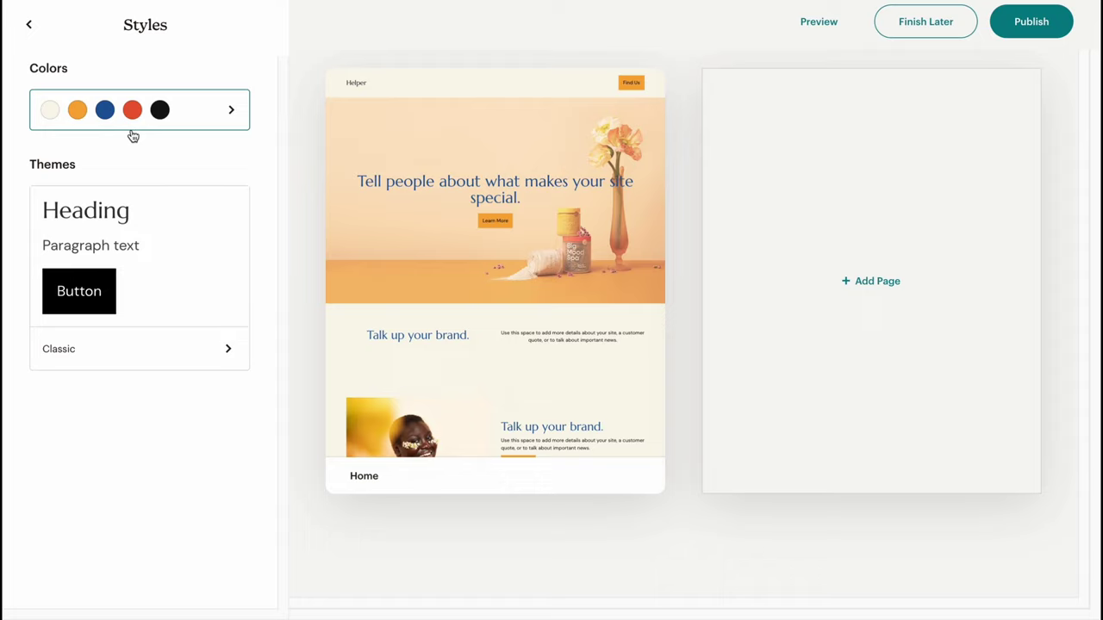
{"action": "left_click", "coordinate": [28, 24]}
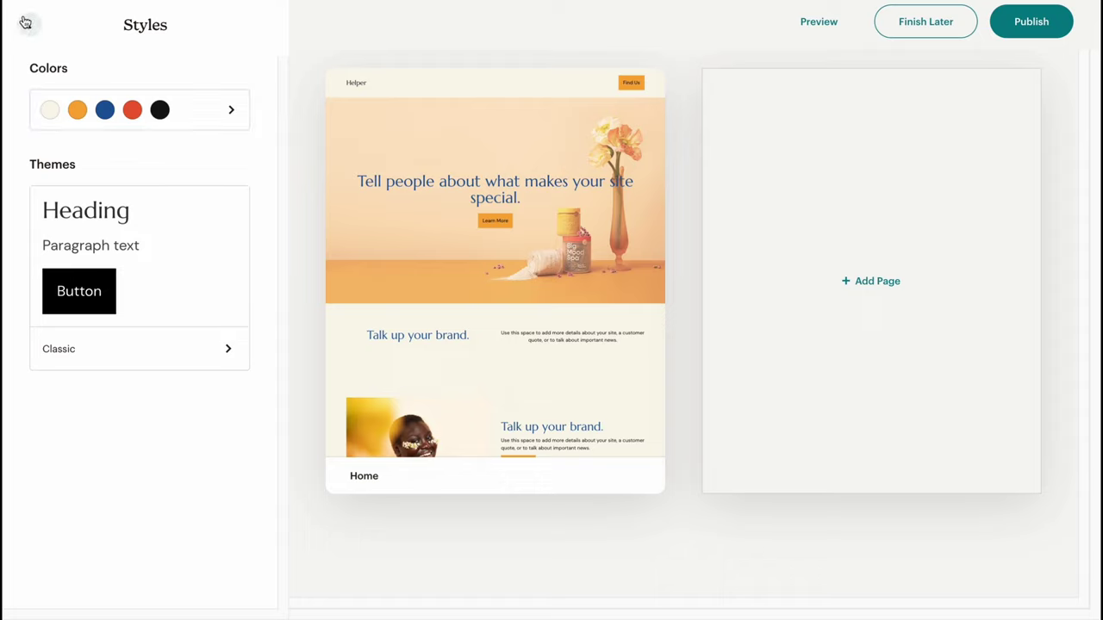
{"action": "left_click", "coordinate": [109, 192]}
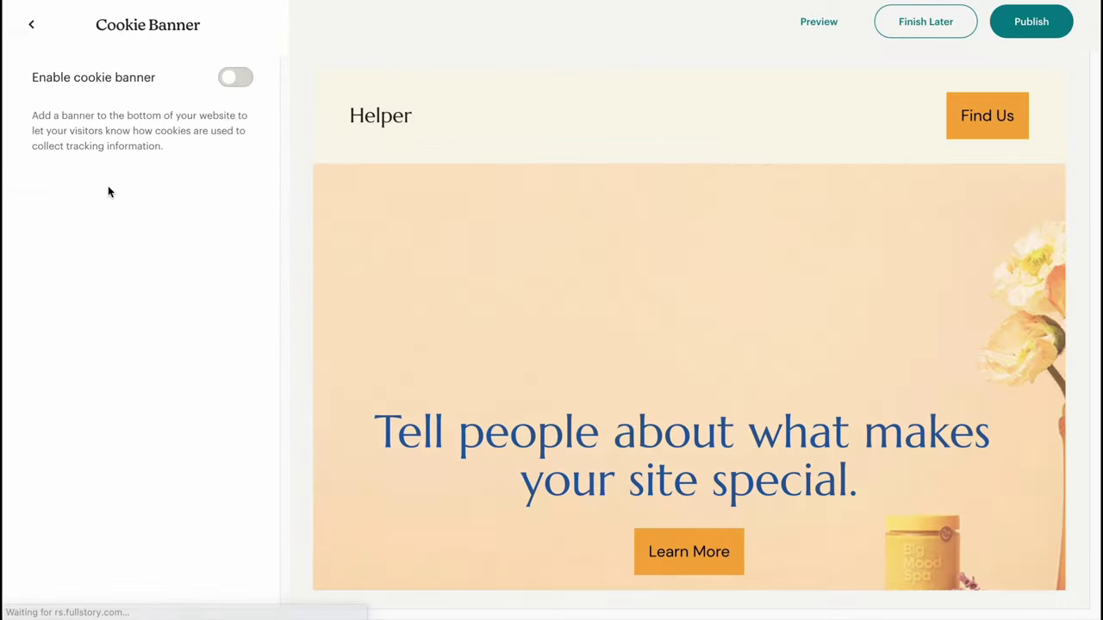
{"action": "left_click", "coordinate": [29, 23]}
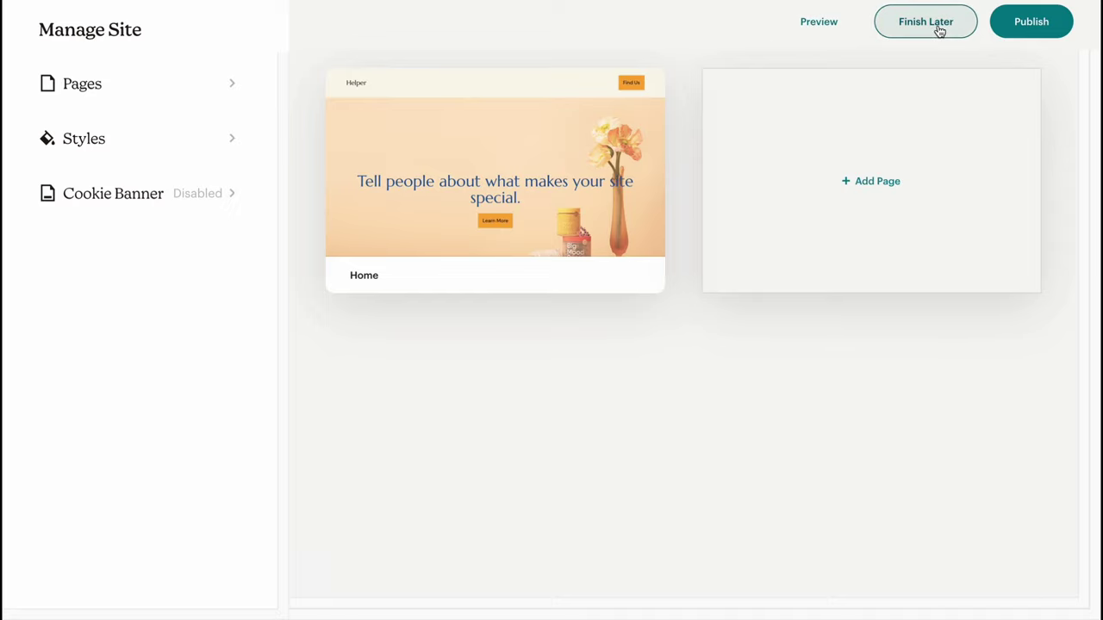
Open the Colors settings in the site's Styles.
{"action": "left_click", "coordinate": [126, 140]}
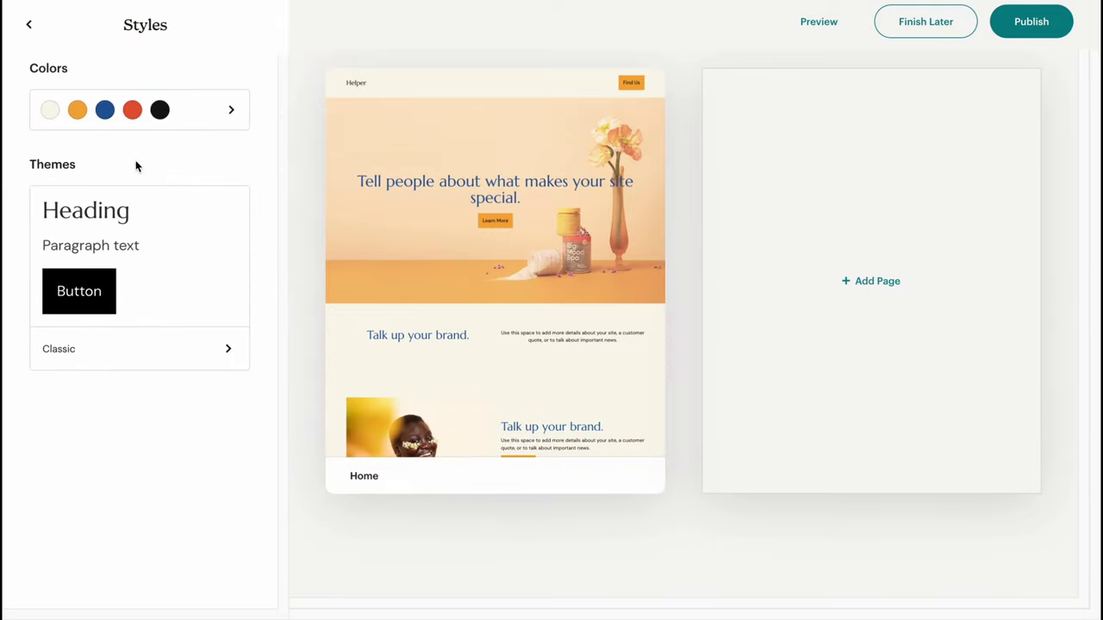
{"action": "left_click", "coordinate": [229, 110]}
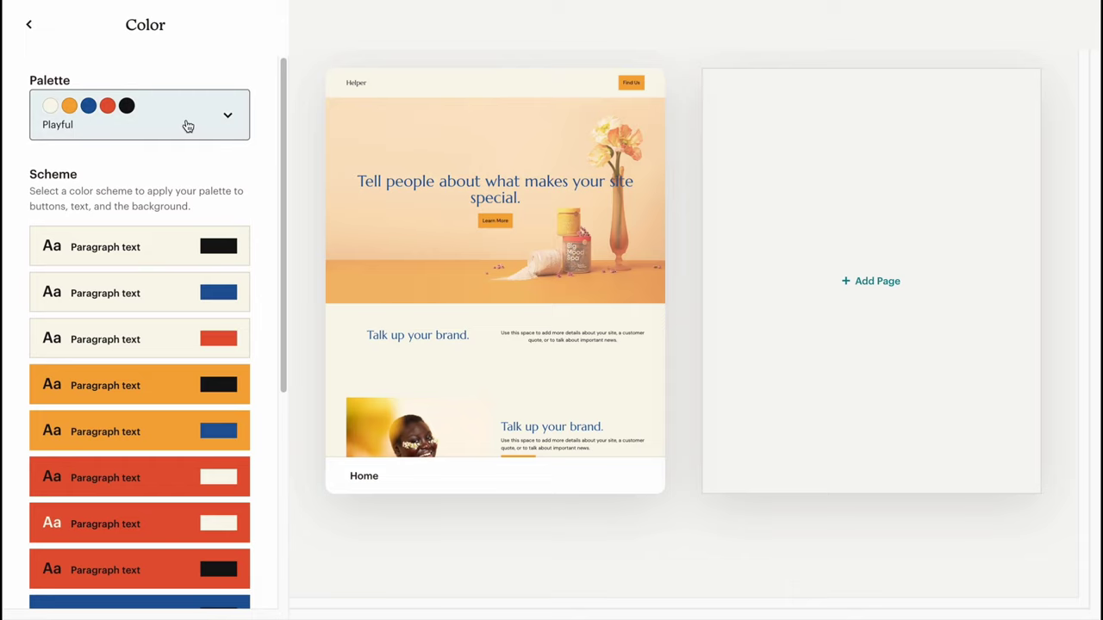
{"action": "mouse_move", "coordinate": [468, 201]}
Try the Vibrant and Hotdog Foodtruck palettes, then keep the Playful palette.
{"action": "left_click", "coordinate": [226, 127]}
{"action": "left_click", "coordinate": [132, 453]}
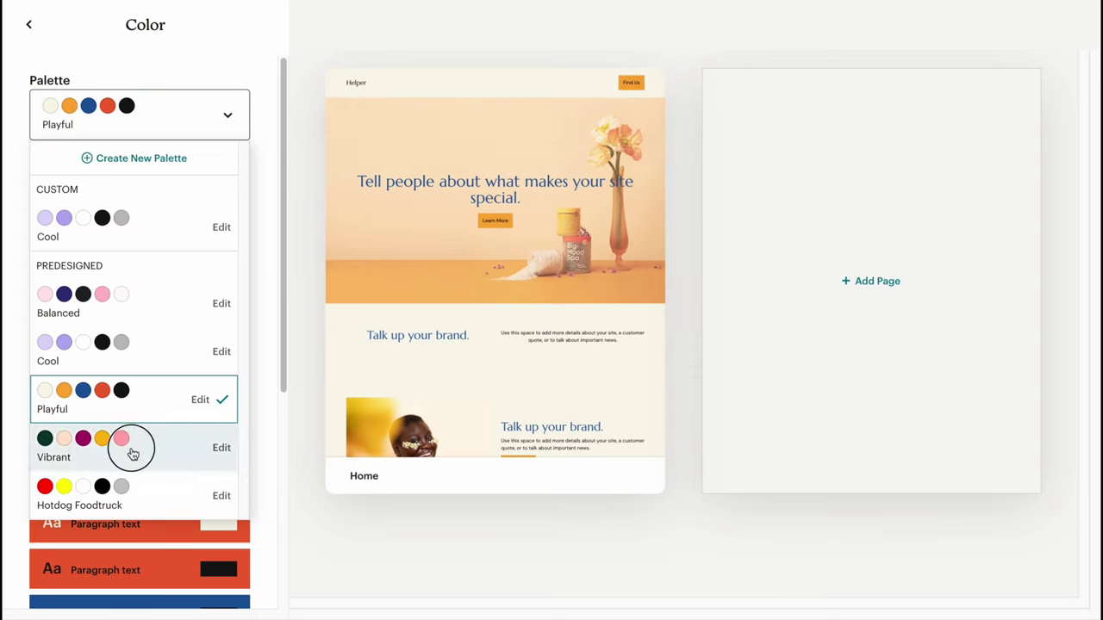
{"action": "left_click", "coordinate": [226, 125]}
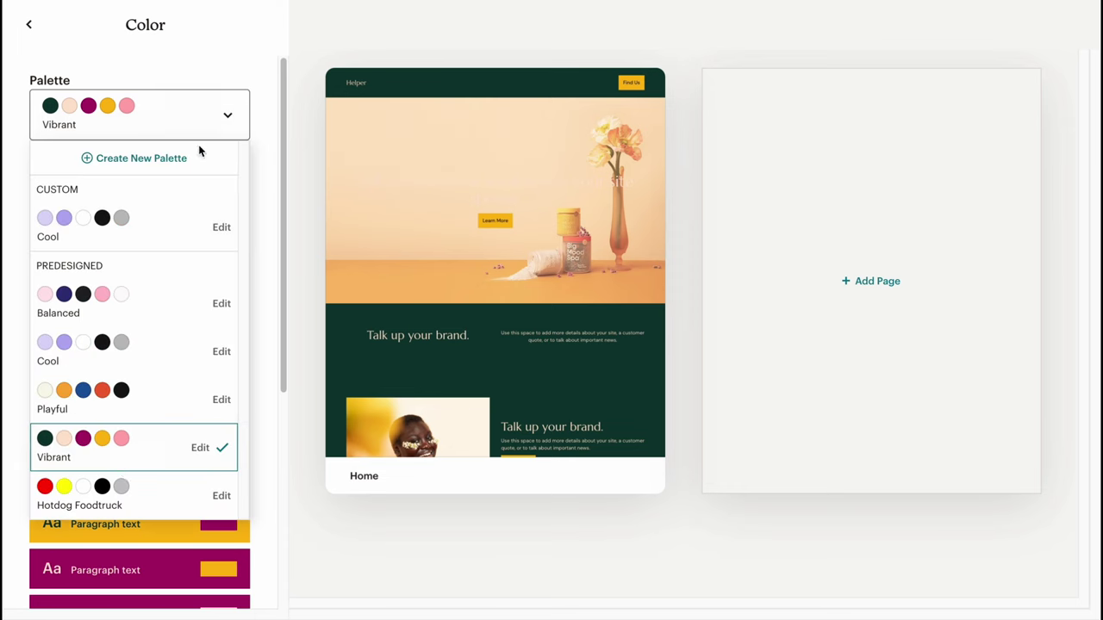
{"action": "left_click", "coordinate": [110, 492]}
{"action": "left_click", "coordinate": [158, 111]}
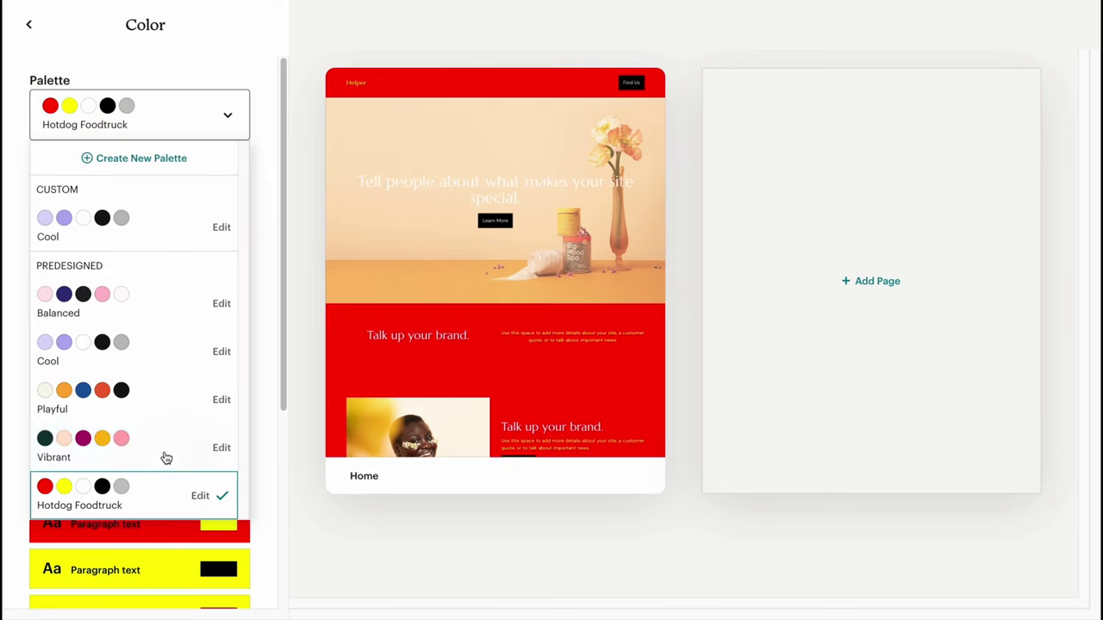
{"action": "left_click", "coordinate": [108, 405]}
{"action": "left_click", "coordinate": [186, 119]}
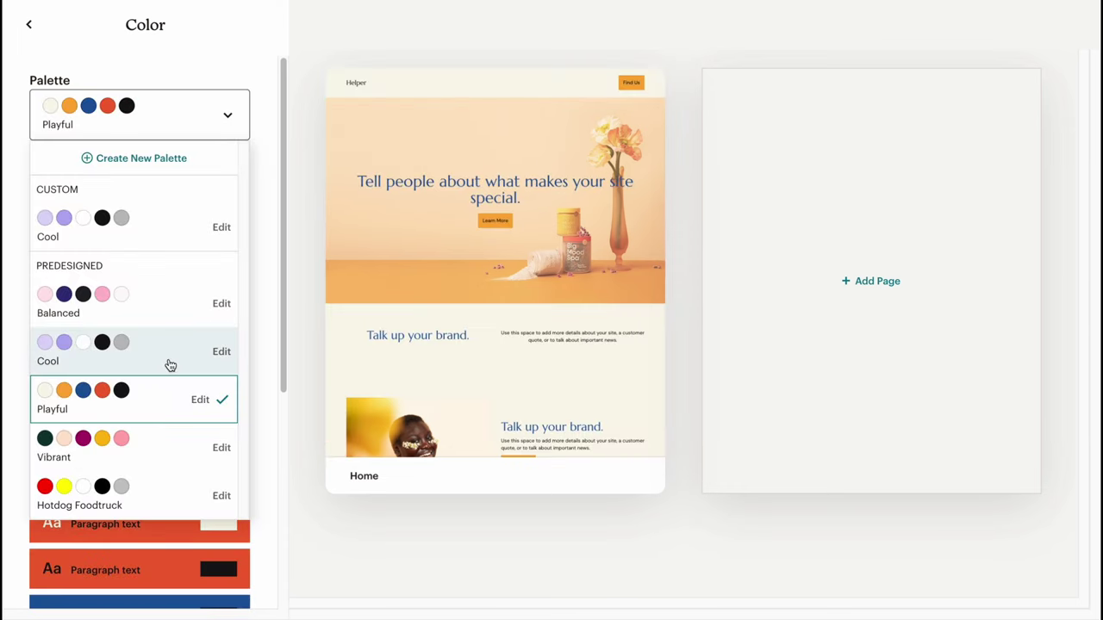
{"action": "left_click", "coordinate": [184, 400]}
{"action": "mouse_move", "coordinate": [475, 164]}
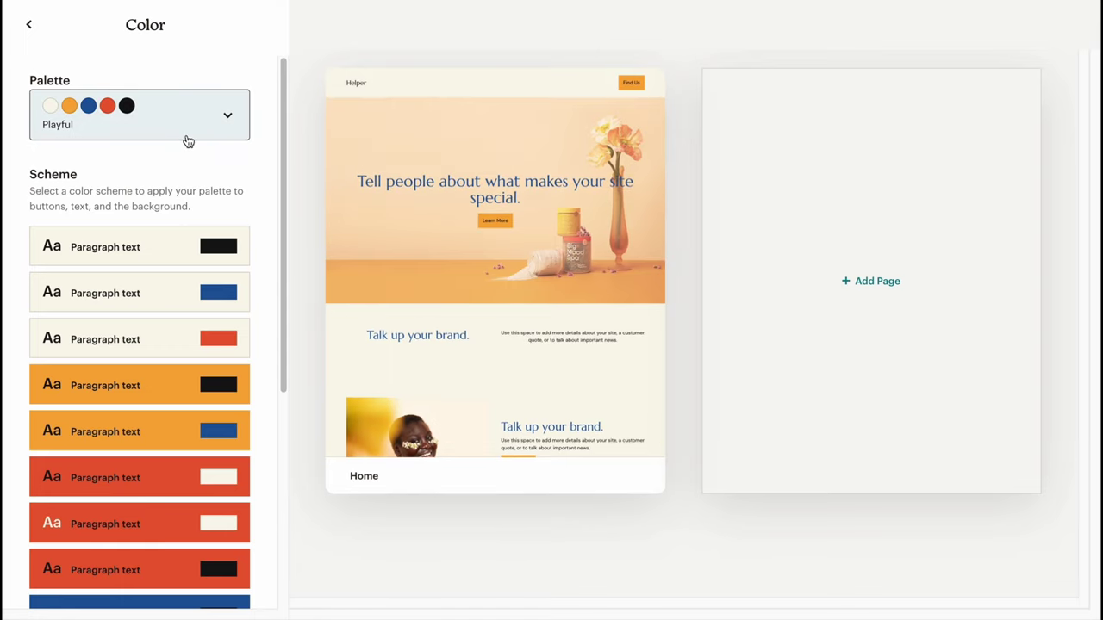
Open the Home page in the editor and scroll through it.
{"action": "mouse_move", "coordinate": [502, 306]}
{"action": "left_click", "coordinate": [609, 178]}
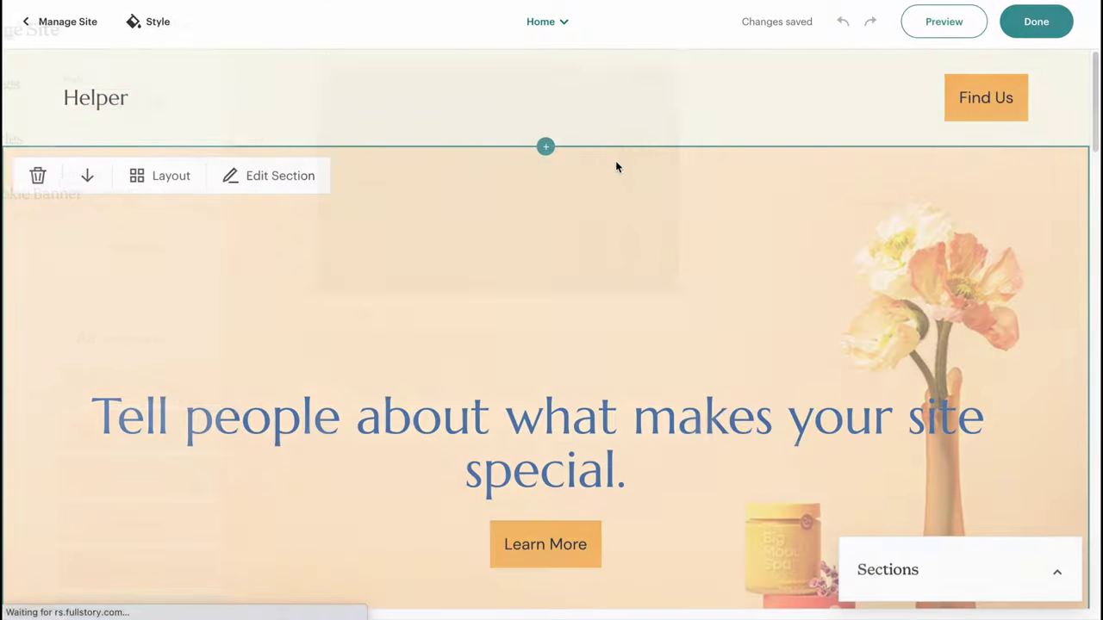
{"action": "scroll", "coordinate": [480, 288], "scroll_direction": "down", "scroll_amount": 10}
{"action": "scroll", "coordinate": [480, 286], "scroll_direction": "down", "scroll_amount": 5}
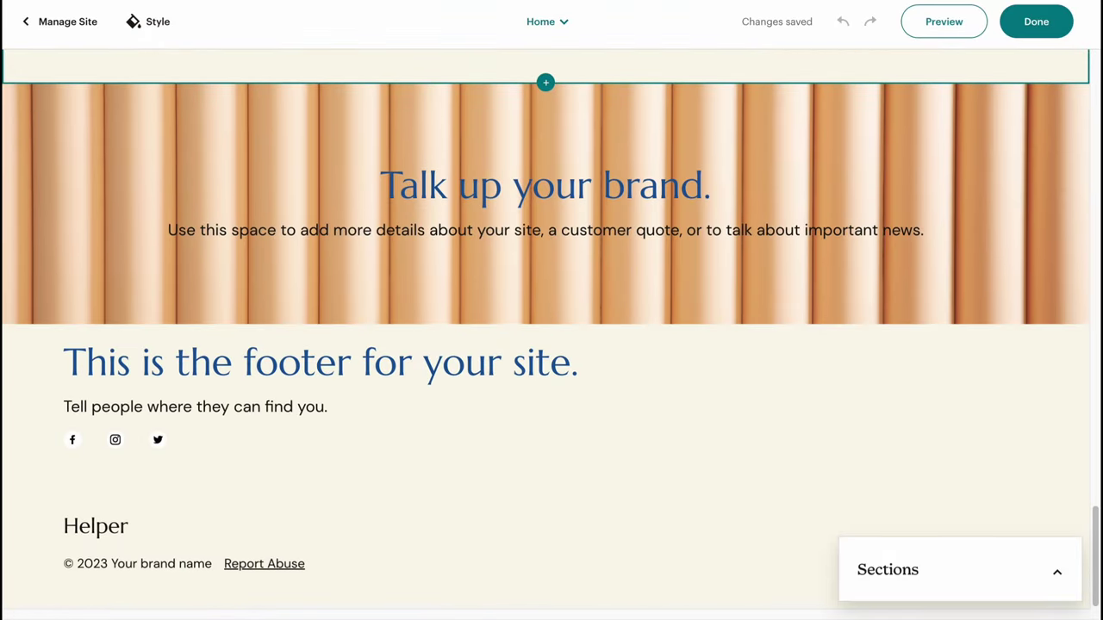
Return to the Website dashboard, reopen Review and Publish, and view the Pages list.
{"action": "left_click", "coordinate": [60, 21]}
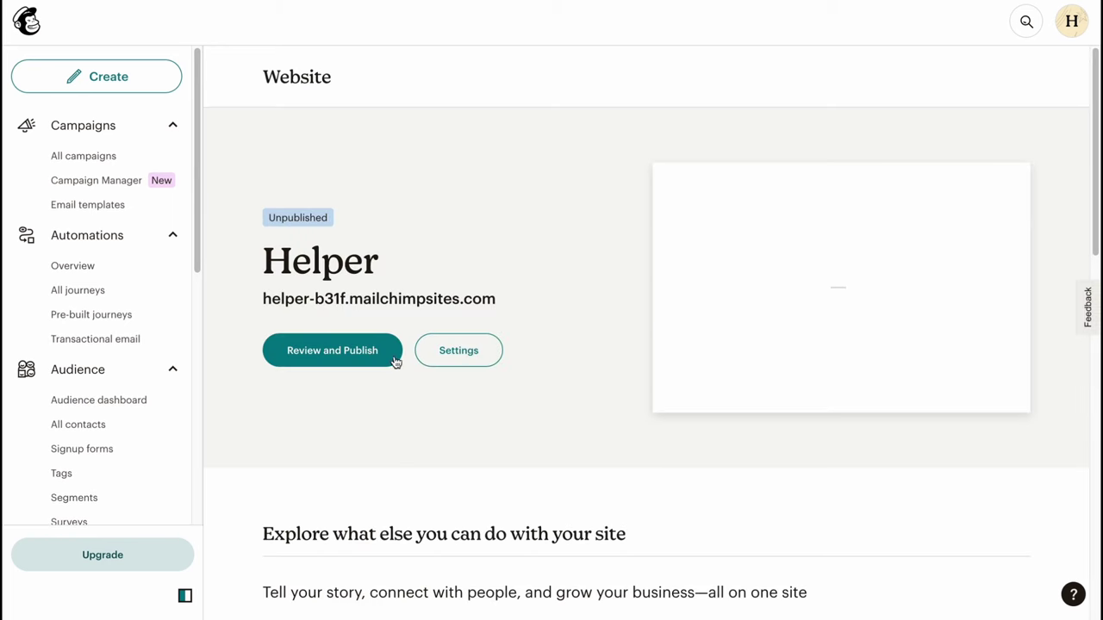
{"action": "left_click", "coordinate": [356, 359]}
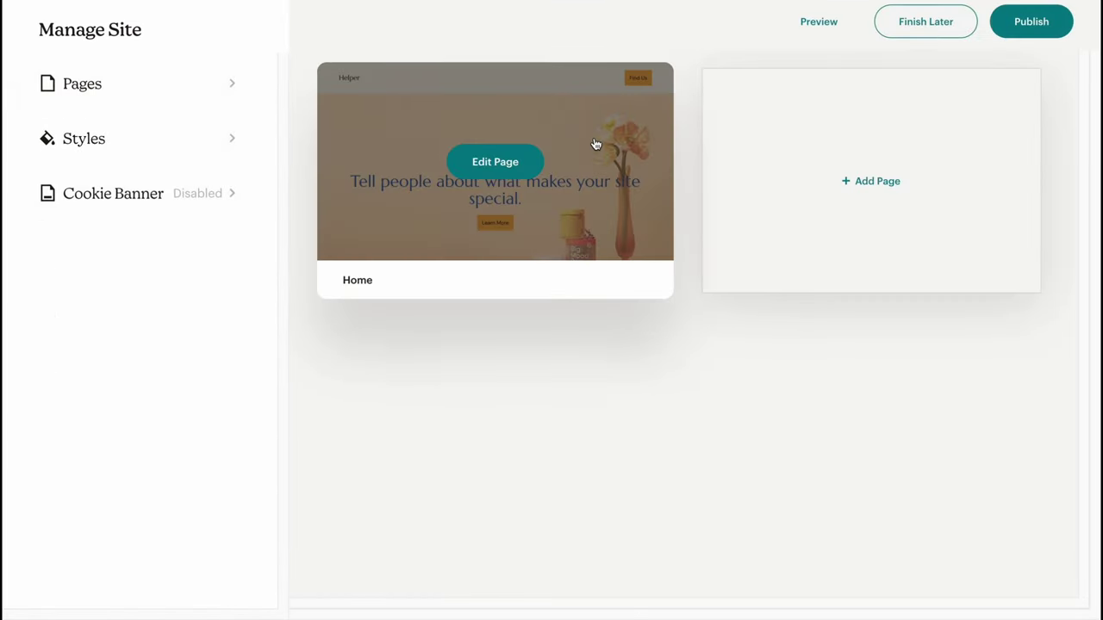
{"action": "left_click", "coordinate": [176, 97]}
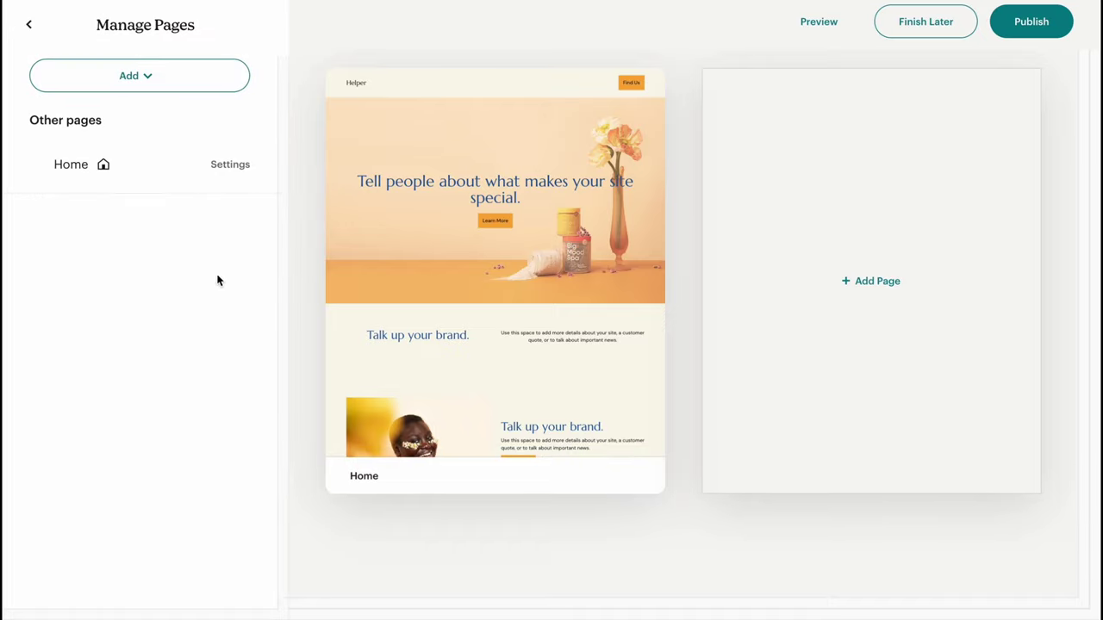
{"action": "mouse_move", "coordinate": [393, 244]}
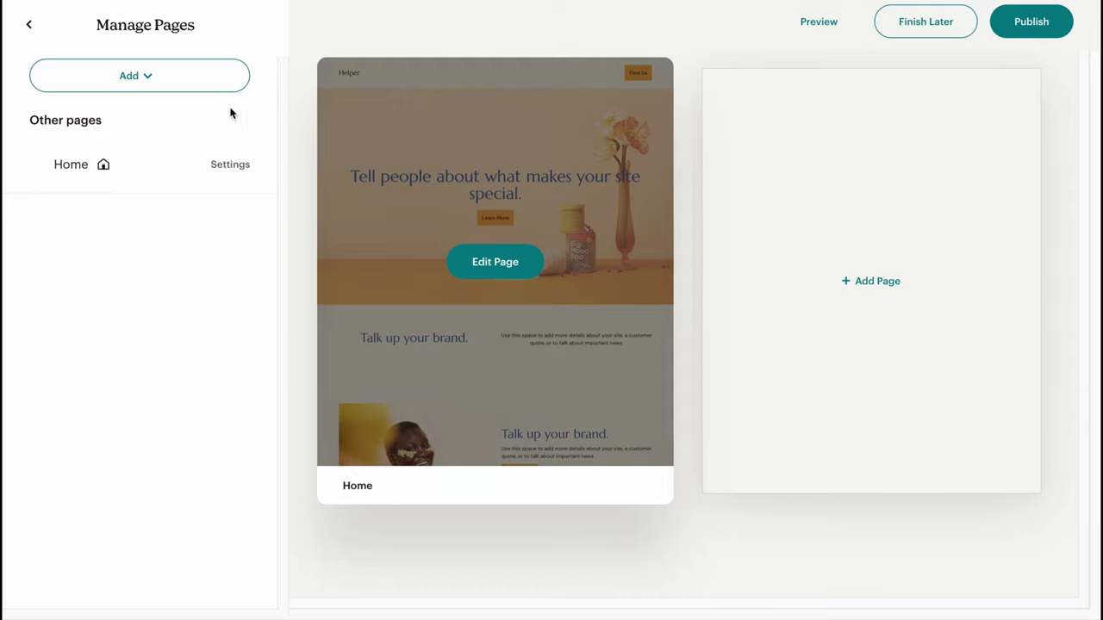
Add a new page using the About layout, after previewing Contact and Blank.
{"action": "left_click", "coordinate": [157, 80]}
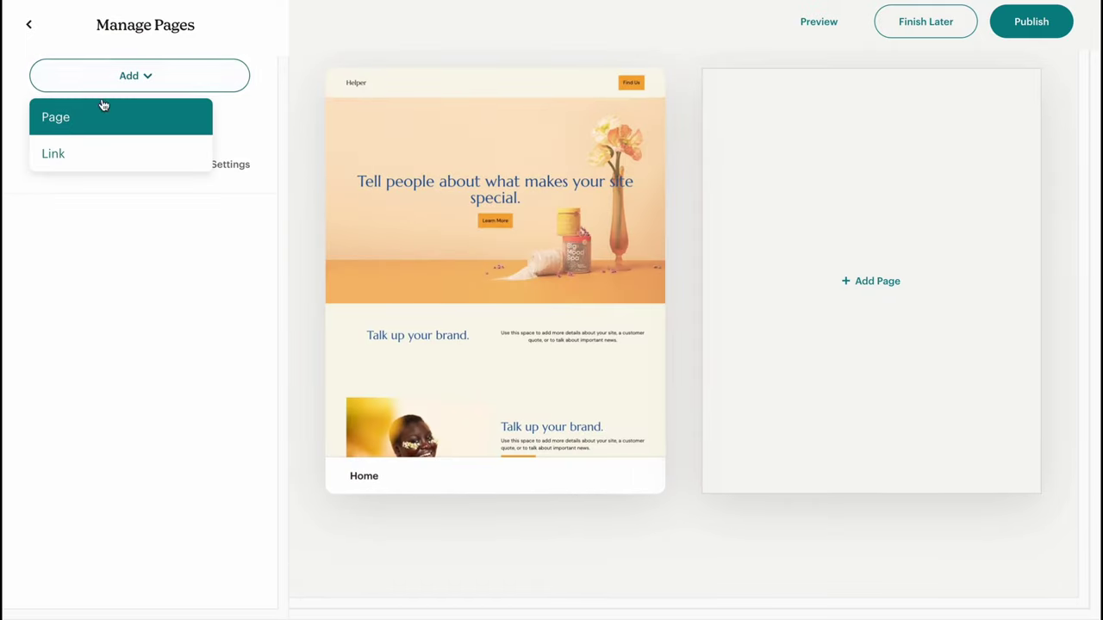
{"action": "left_click", "coordinate": [67, 122]}
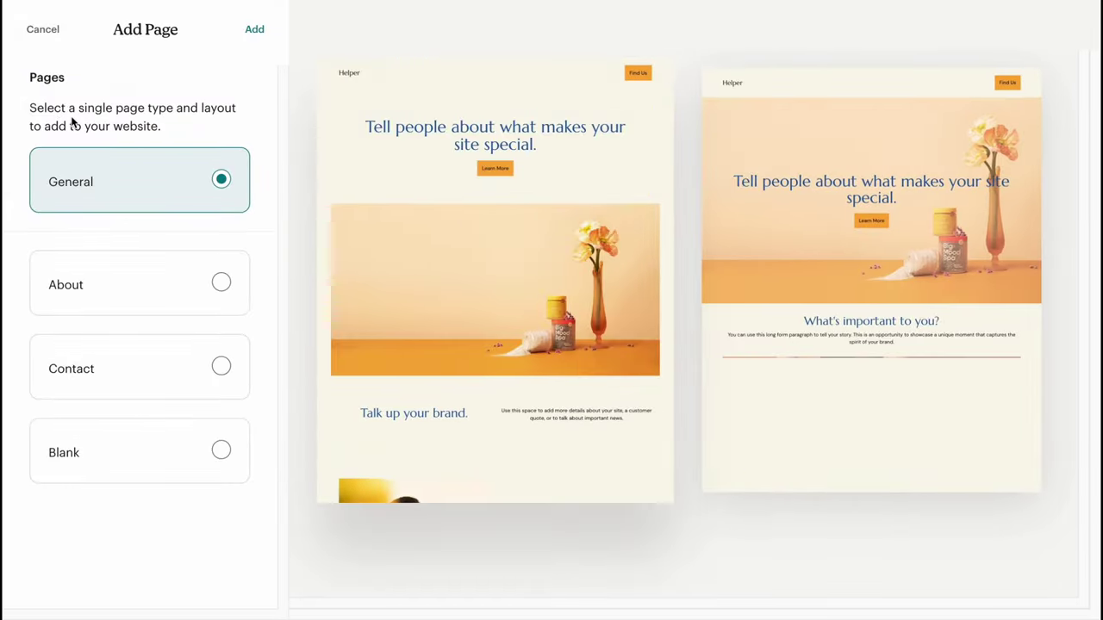
{"action": "left_click", "coordinate": [221, 284]}
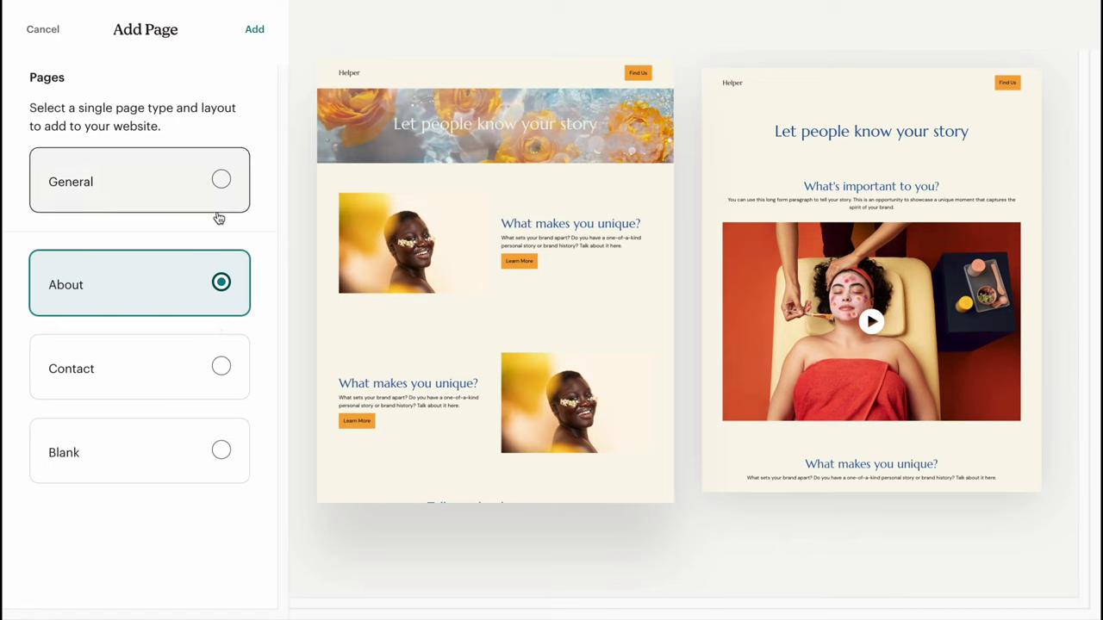
{"action": "left_click", "coordinate": [221, 366]}
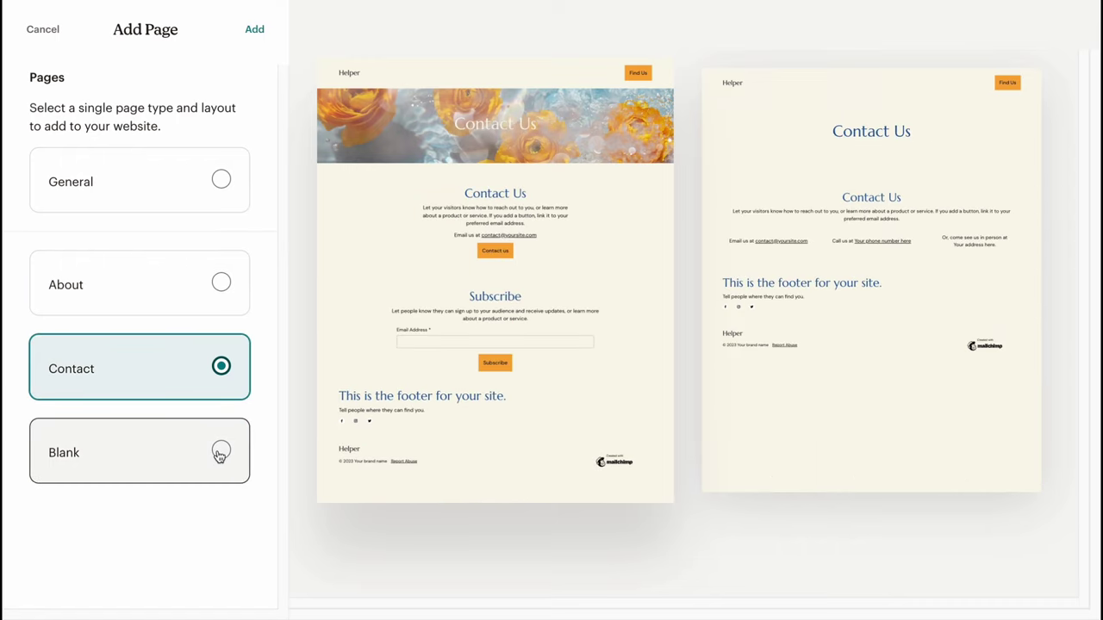
{"action": "left_click", "coordinate": [220, 453]}
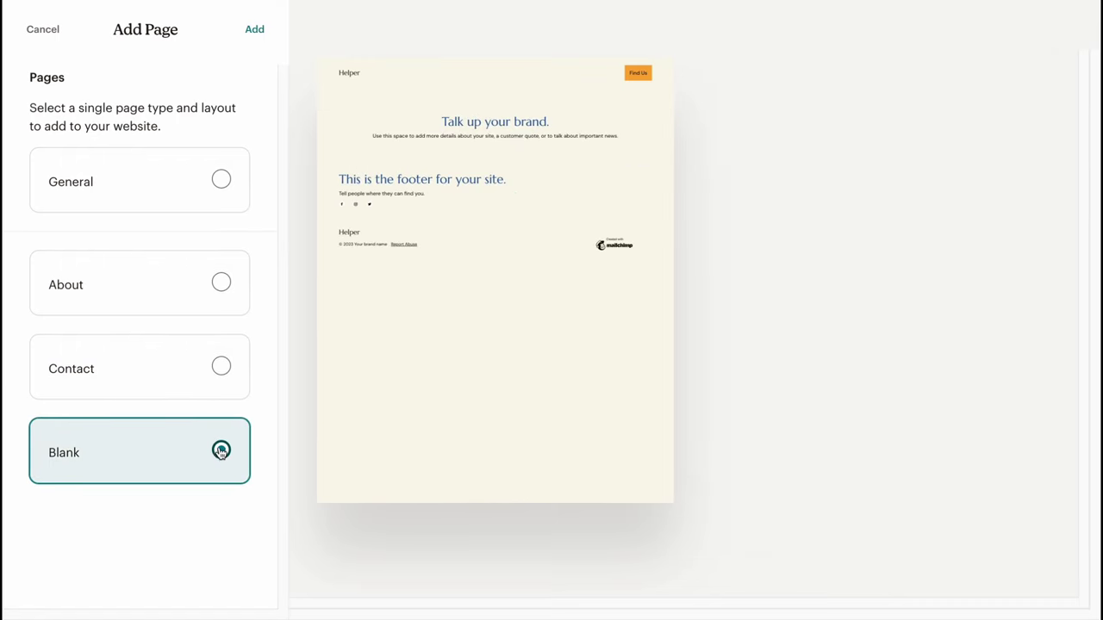
{"action": "left_click", "coordinate": [217, 279]}
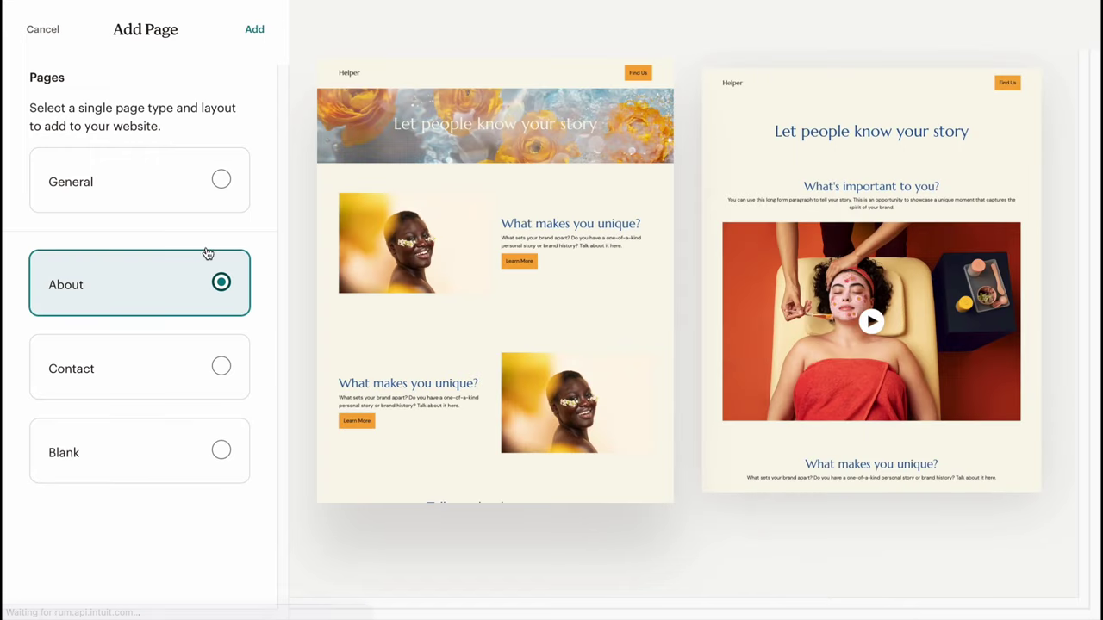
{"action": "left_click", "coordinate": [256, 33]}
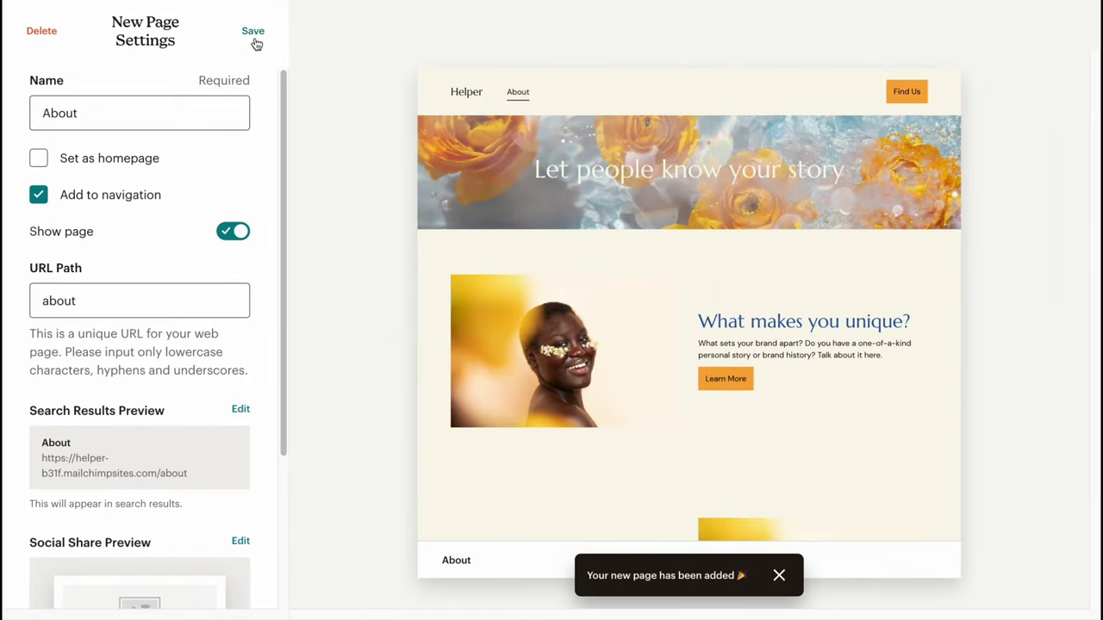
Keep the page name About, review its navigation and URL path 'about', and save.
{"action": "left_click", "coordinate": [108, 124]}
{"action": "left_click_drag", "start_coordinate": [40, 112], "coordinate": [153, 113]}
{"action": "left_click", "coordinate": [277, 127]}
{"action": "mouse_move", "coordinate": [663, 259]}
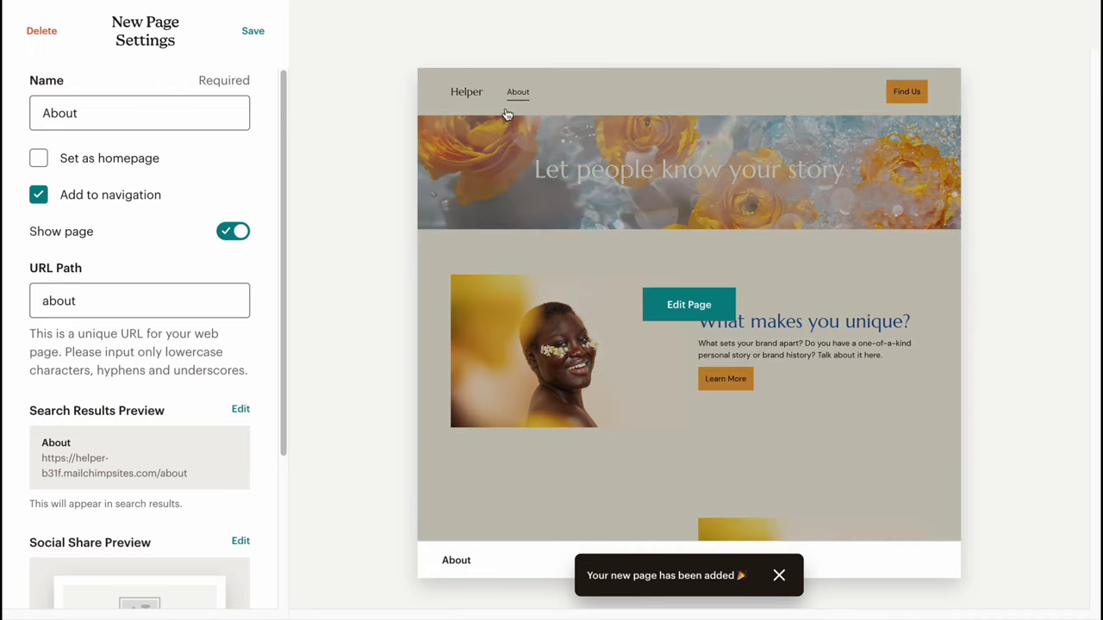
{"action": "scroll", "coordinate": [199, 266], "scroll_direction": "down", "scroll_amount": 1}
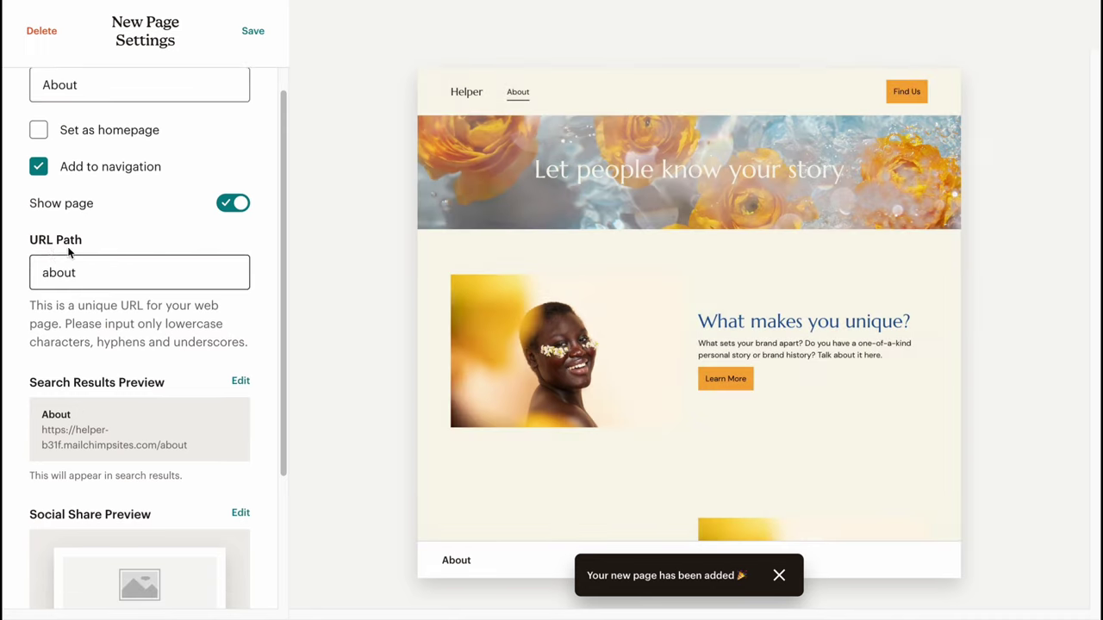
{"action": "scroll", "coordinate": [95, 284], "scroll_direction": "down", "scroll_amount": 3}
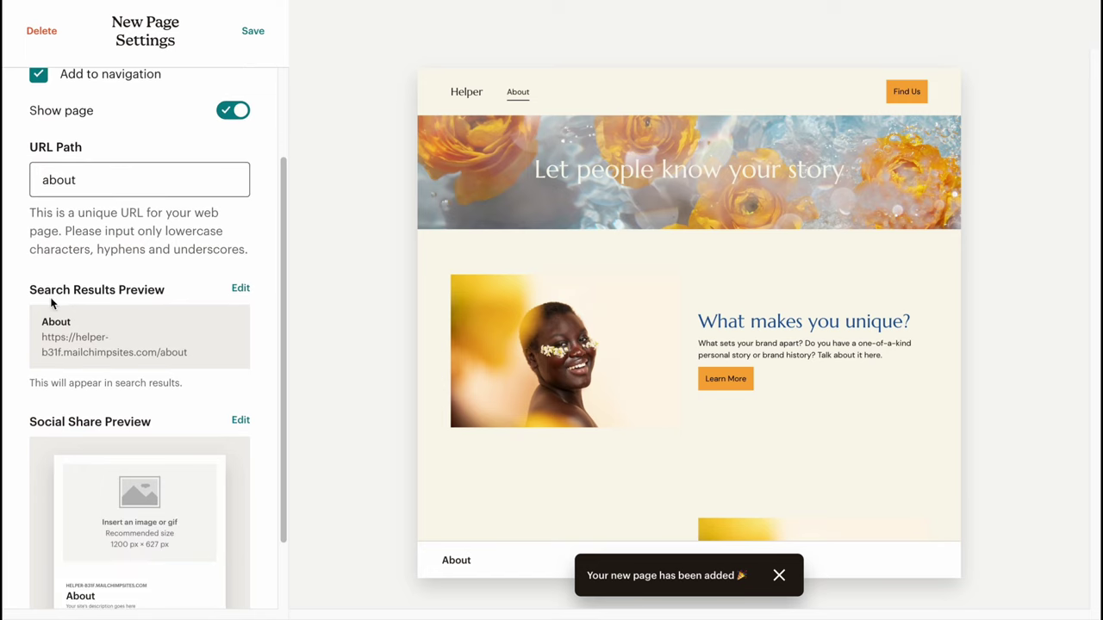
{"action": "scroll", "coordinate": [127, 302], "scroll_direction": "down", "scroll_amount": 3}
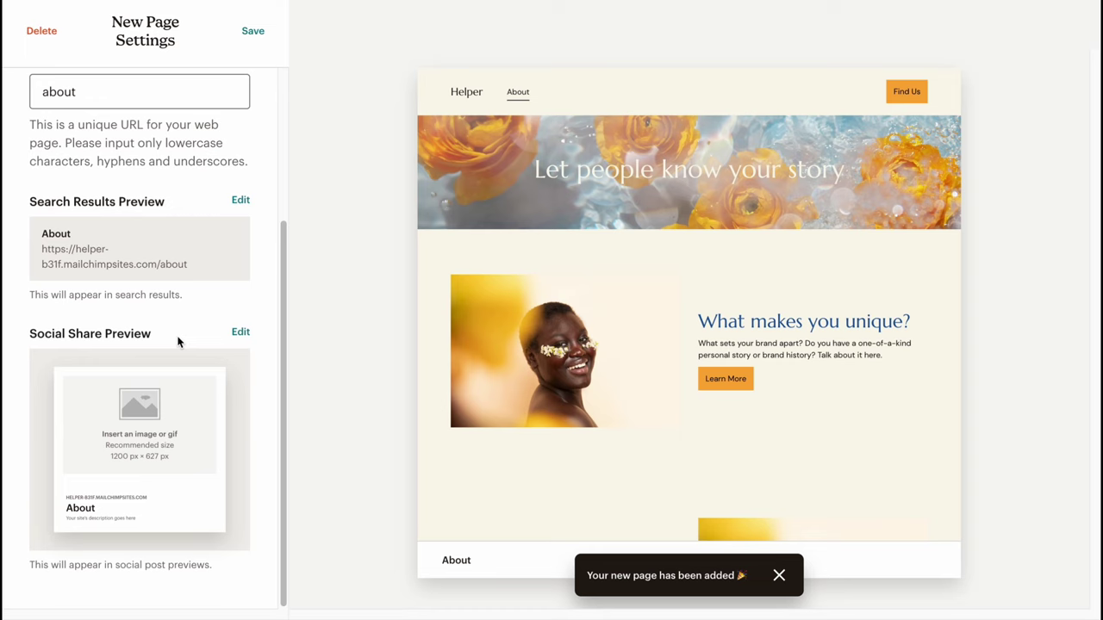
{"action": "scroll", "coordinate": [160, 338], "scroll_direction": "up", "scroll_amount": 5}
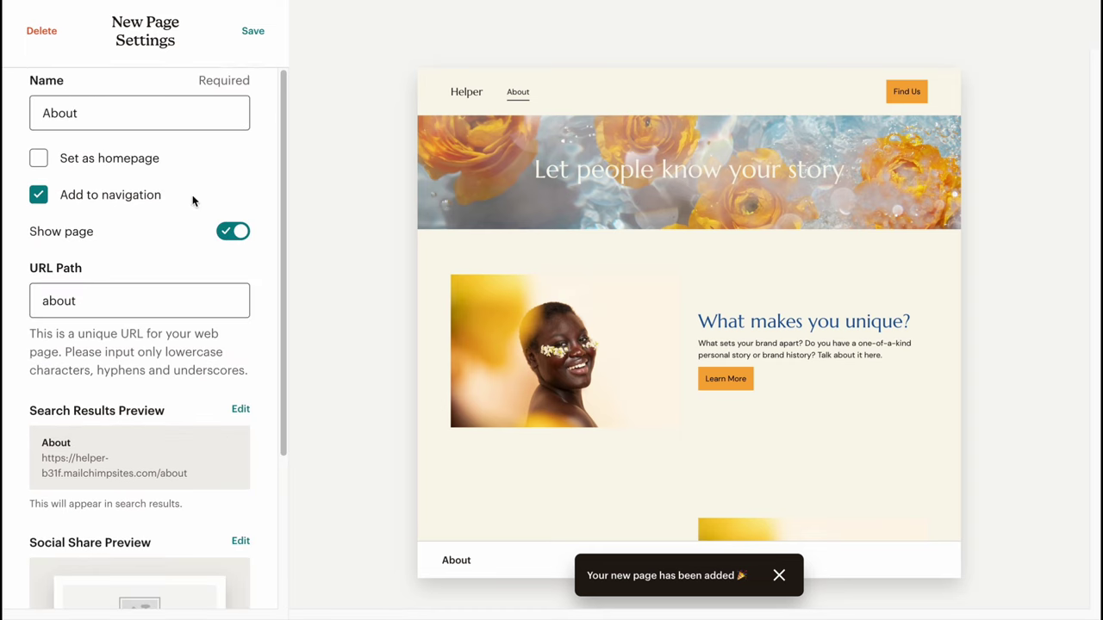
{"action": "left_click", "coordinate": [252, 30]}
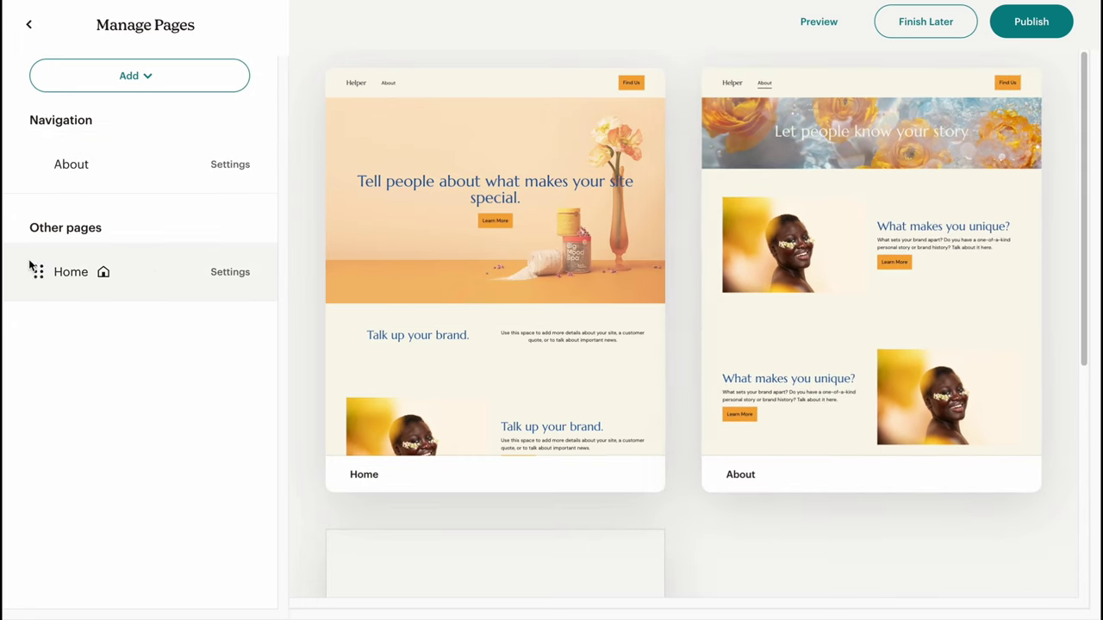
Go back to Manage Site and open the Home page in the editor.
{"action": "left_click", "coordinate": [31, 26]}
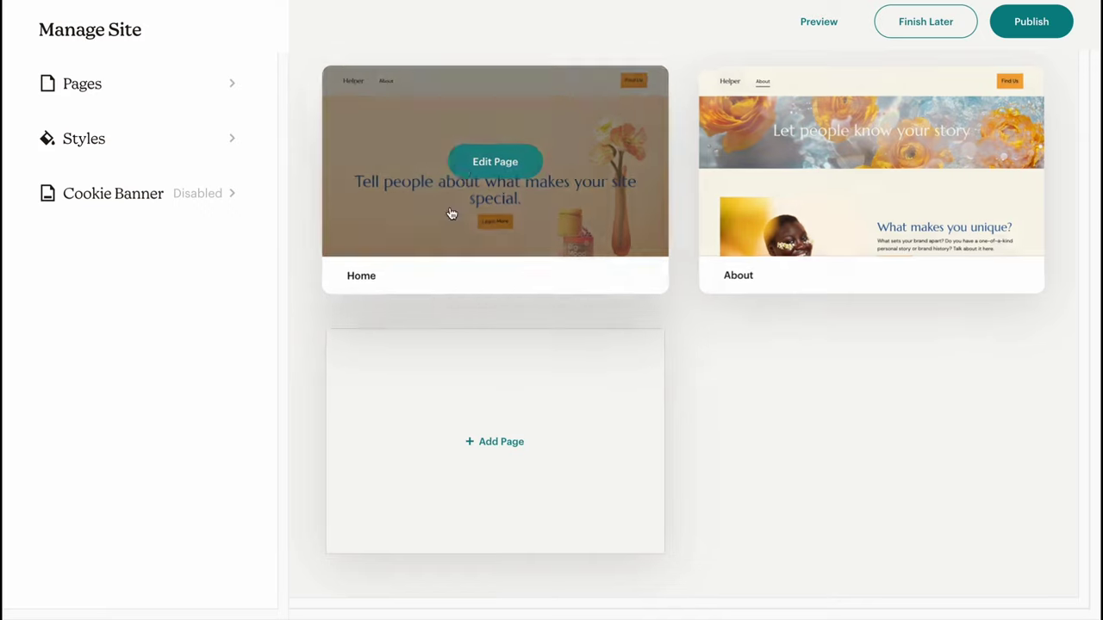
{"action": "left_click", "coordinate": [504, 164]}
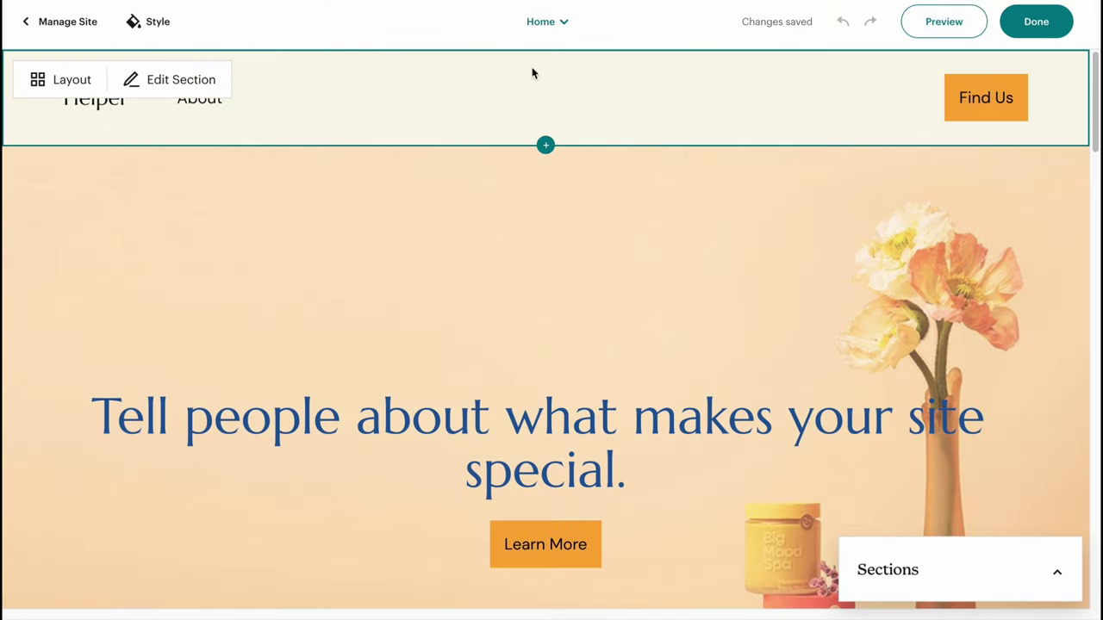
{"action": "scroll", "coordinate": [396, 154], "scroll_direction": "down", "scroll_amount": 10}
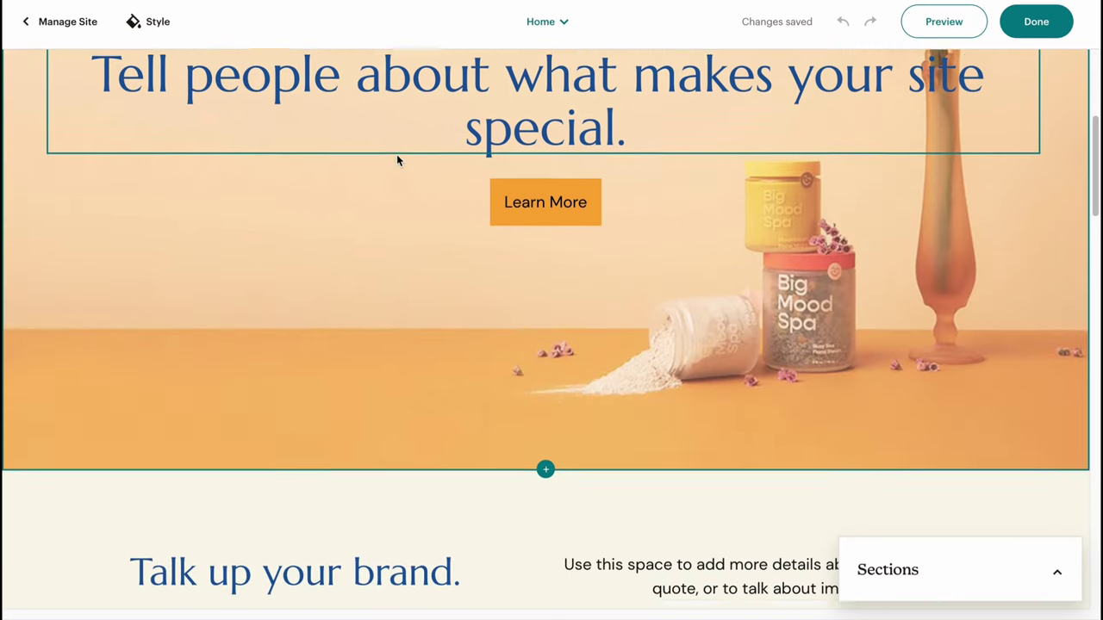
{"action": "scroll", "coordinate": [390, 154], "scroll_direction": "up", "scroll_amount": 10}
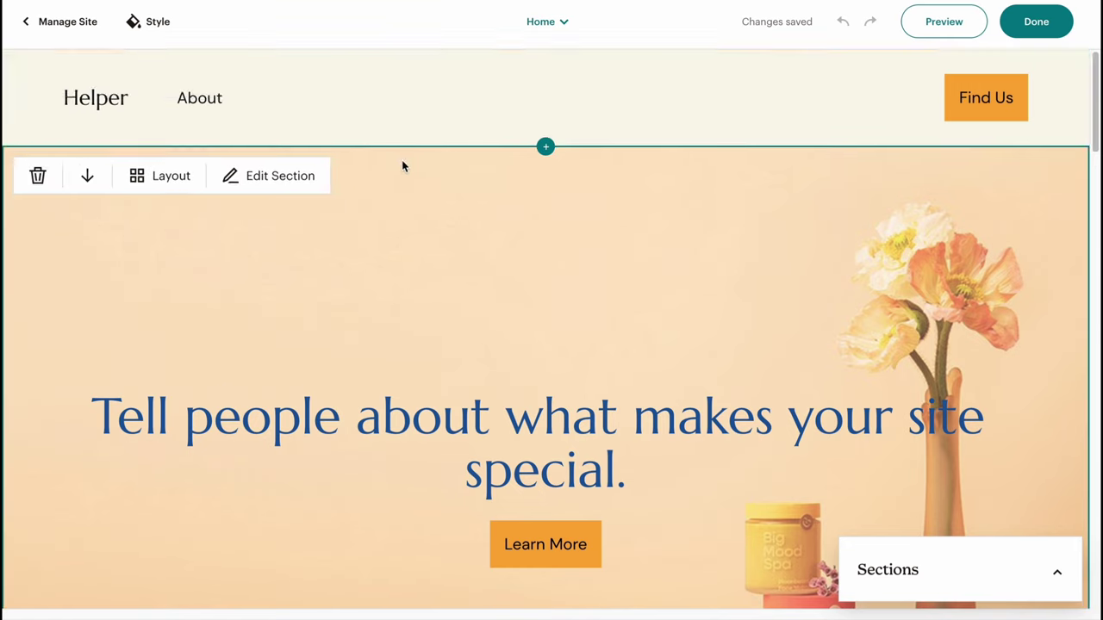
{"action": "scroll", "coordinate": [387, 172], "scroll_direction": "down", "scroll_amount": 2}
{"action": "scroll", "coordinate": [386, 170], "scroll_direction": "up", "scroll_amount": 2}
{"action": "scroll", "coordinate": [471, 219], "scroll_direction": "down", "scroll_amount": 3}
{"action": "scroll", "coordinate": [364, 293], "scroll_direction": "down", "scroll_amount": 15}
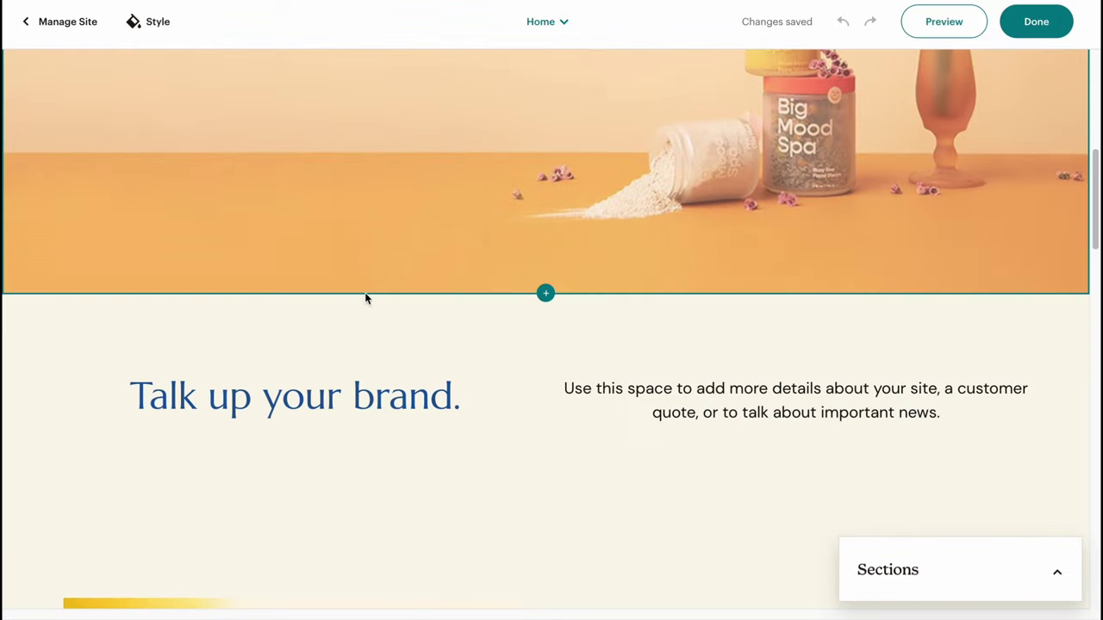
{"action": "scroll", "coordinate": [431, 293], "scroll_direction": "down", "scroll_amount": 10}
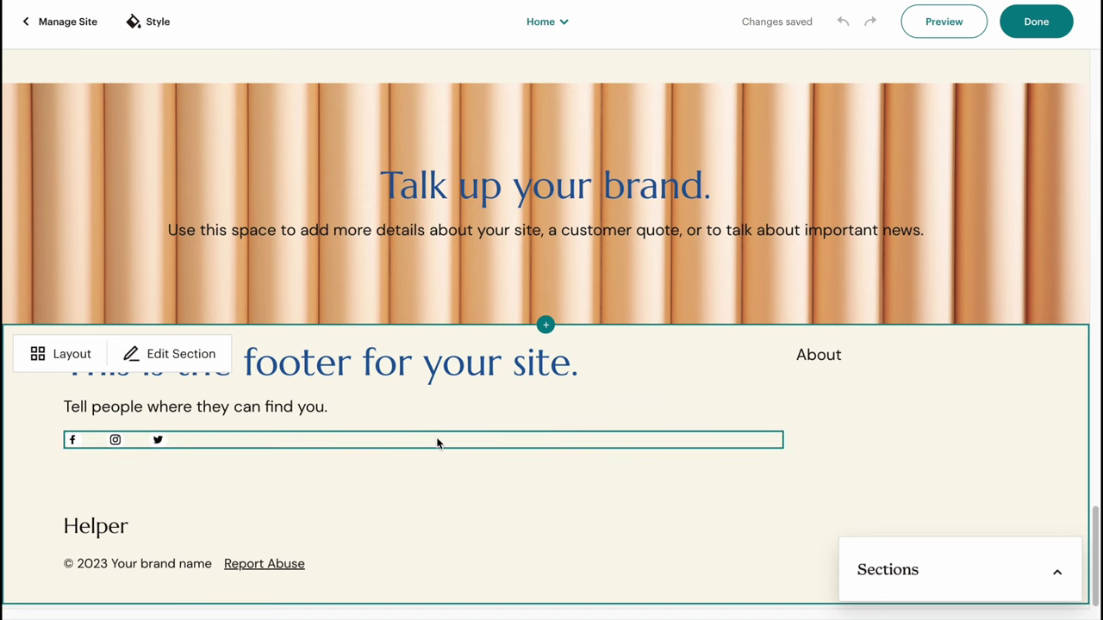
{"action": "scroll", "coordinate": [439, 443], "scroll_direction": "up", "scroll_amount": 8}
{"action": "scroll", "coordinate": [489, 412], "scroll_direction": "up", "scroll_amount": 10}
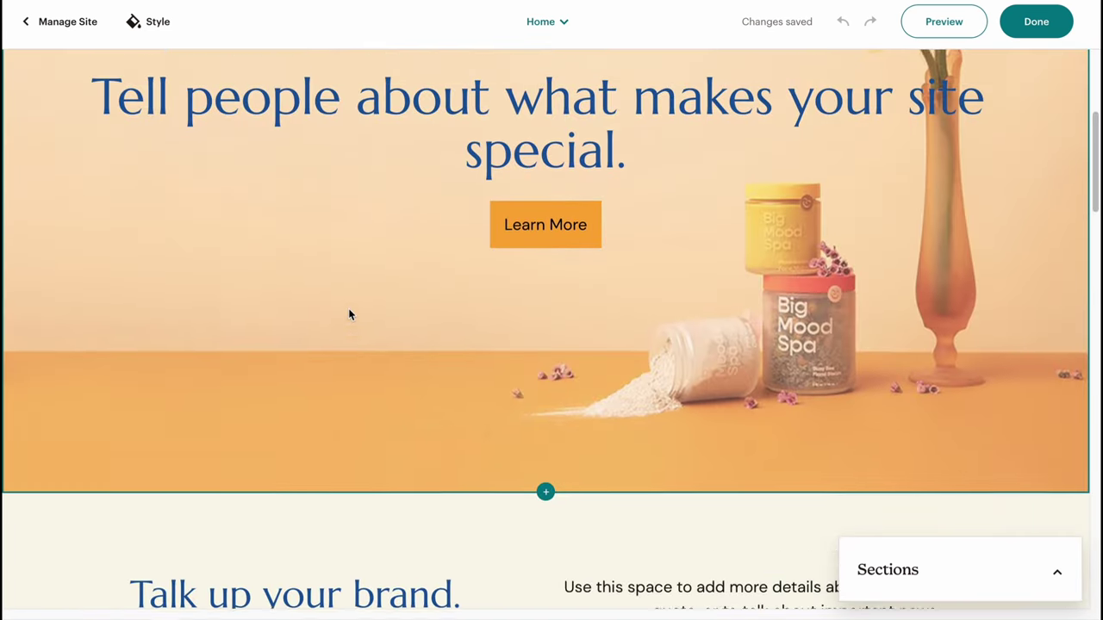
{"action": "scroll", "coordinate": [491, 352], "scroll_direction": "up", "scroll_amount": 1}
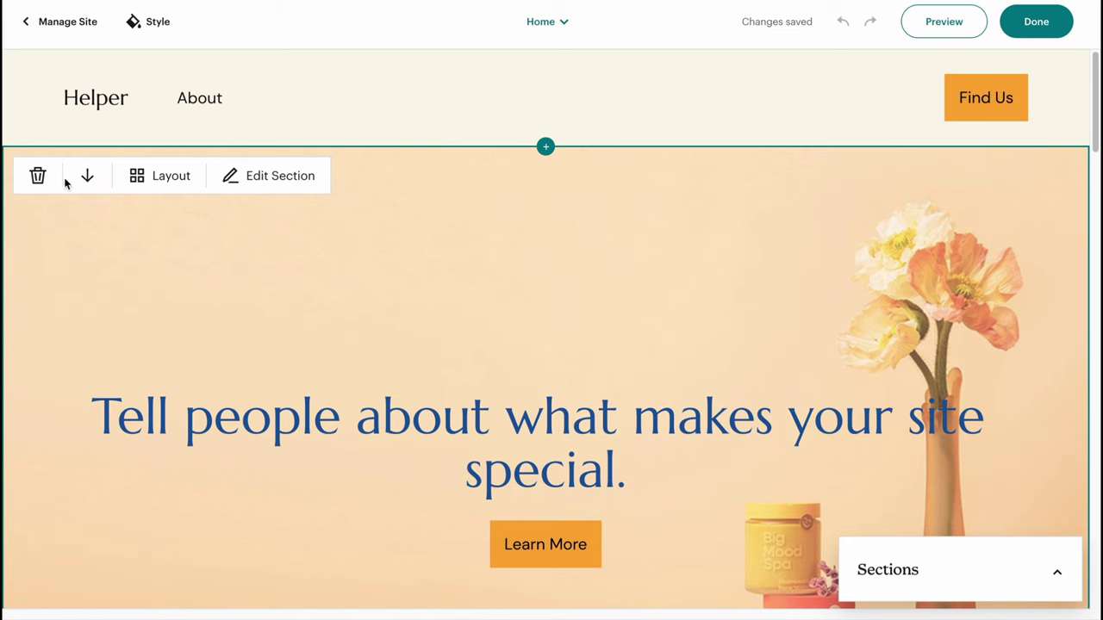
{"action": "left_click", "coordinate": [90, 175]}
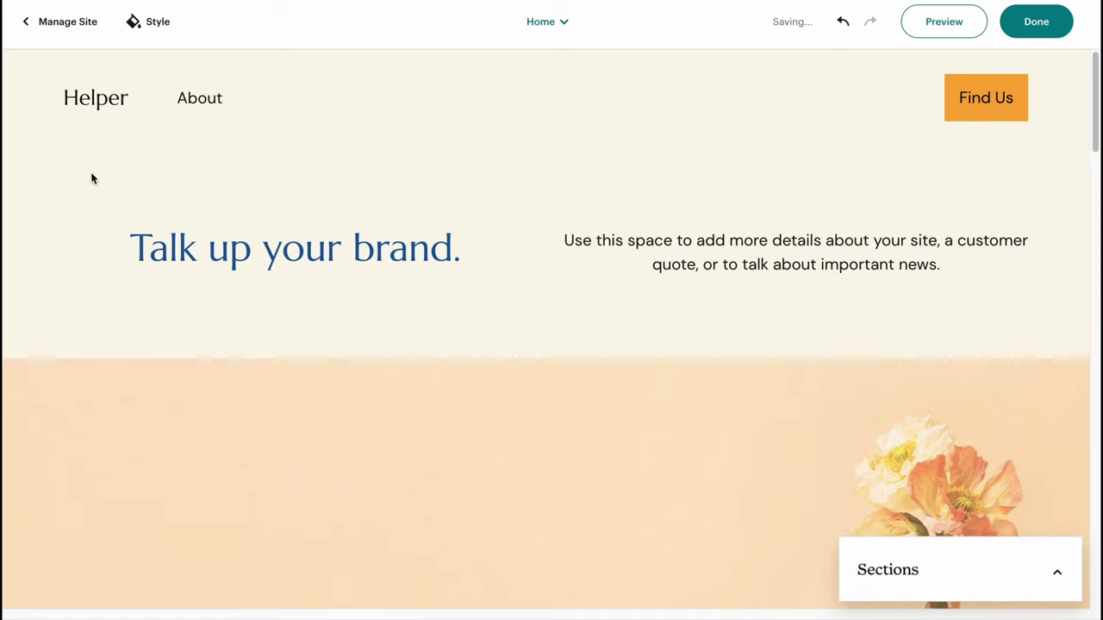
{"action": "scroll", "coordinate": [82, 247], "scroll_direction": "up", "scroll_amount": 3}
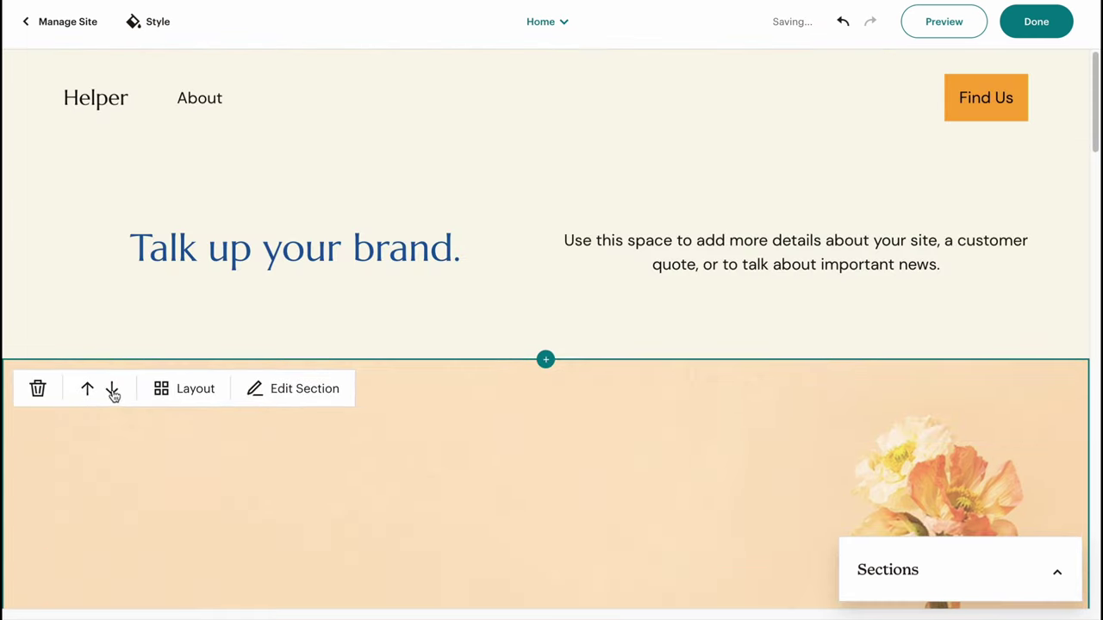
{"action": "left_click", "coordinate": [87, 388]}
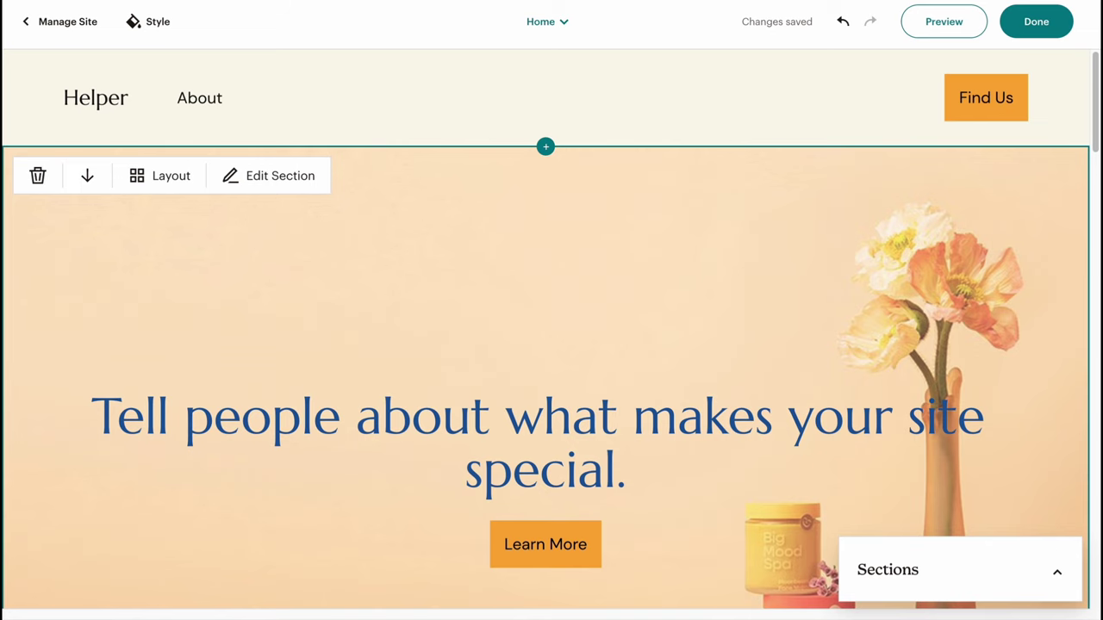
{"action": "left_click", "coordinate": [259, 175]}
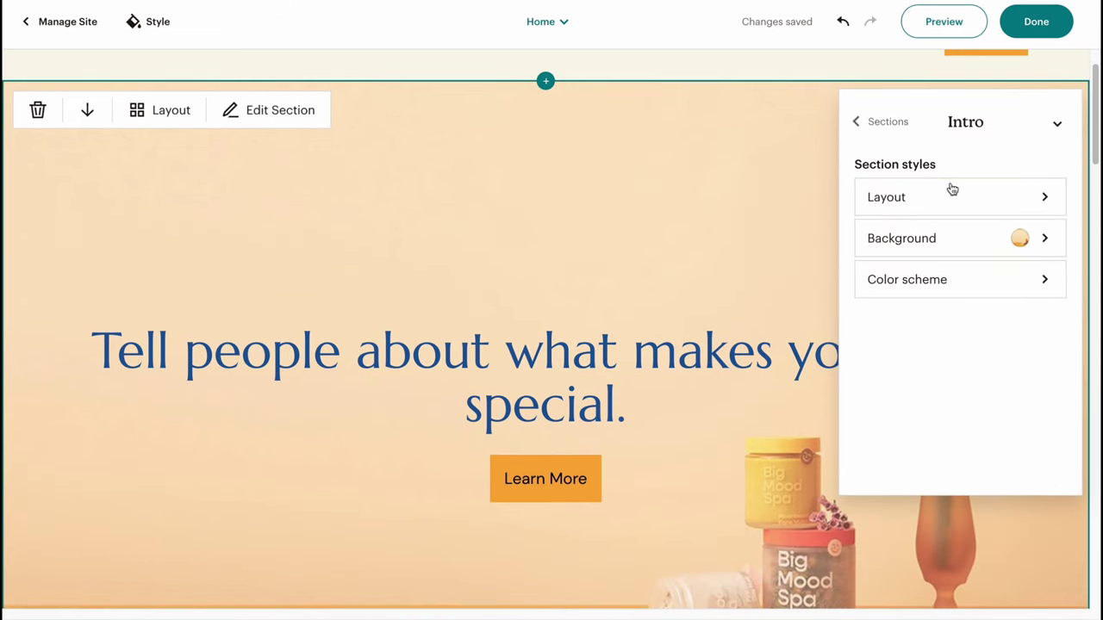
Set the intro section's background to a solid orange colour.
{"action": "left_click", "coordinate": [967, 247]}
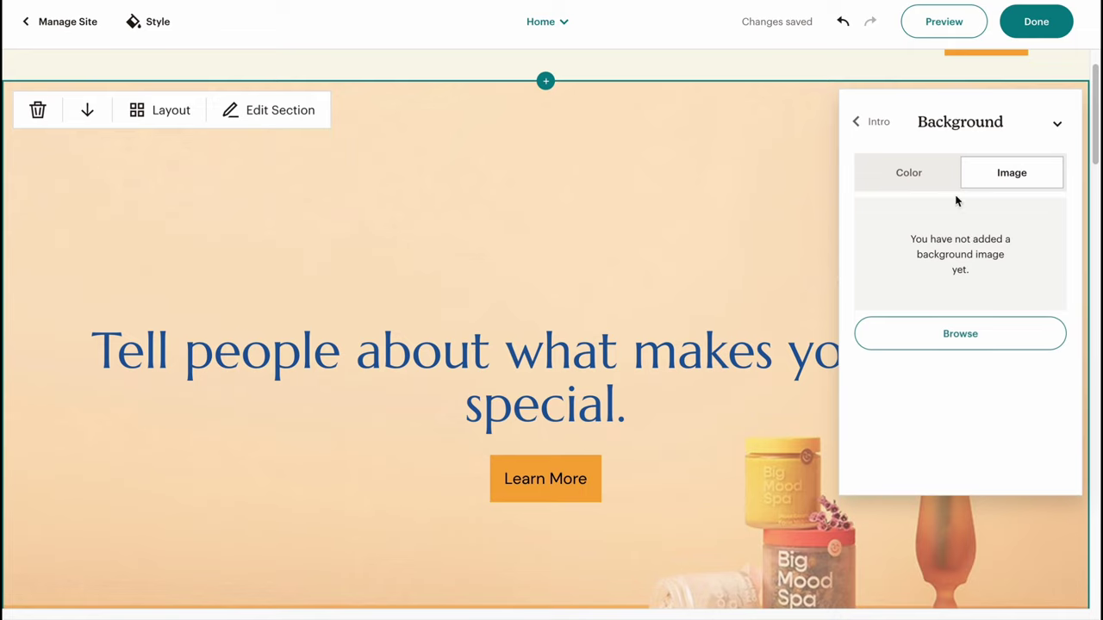
{"action": "left_click", "coordinate": [919, 169]}
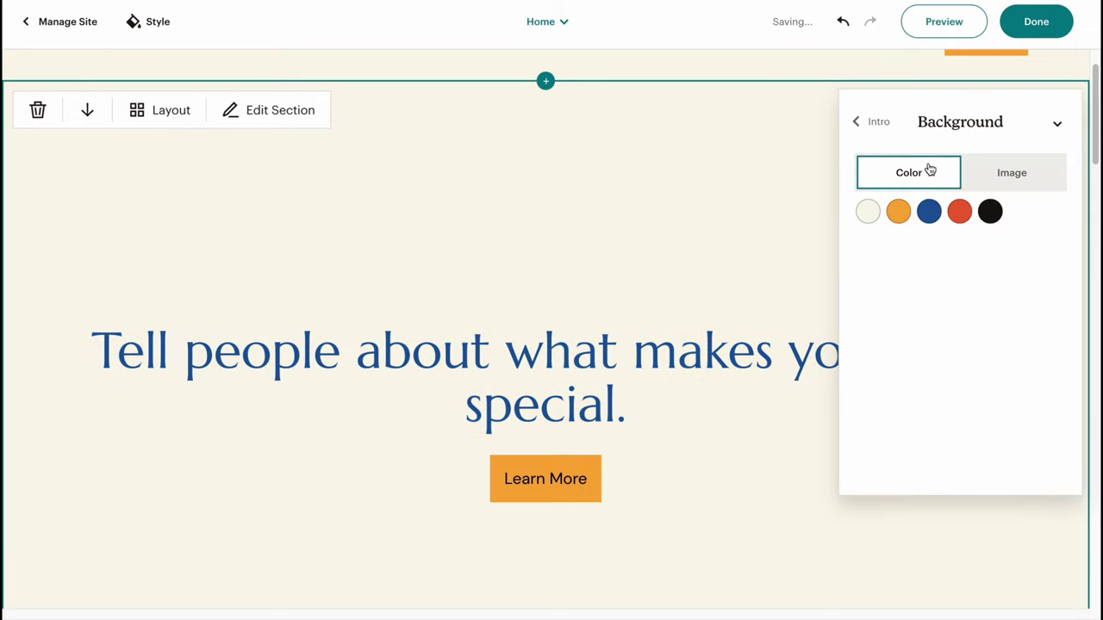
{"action": "left_click", "coordinate": [901, 210]}
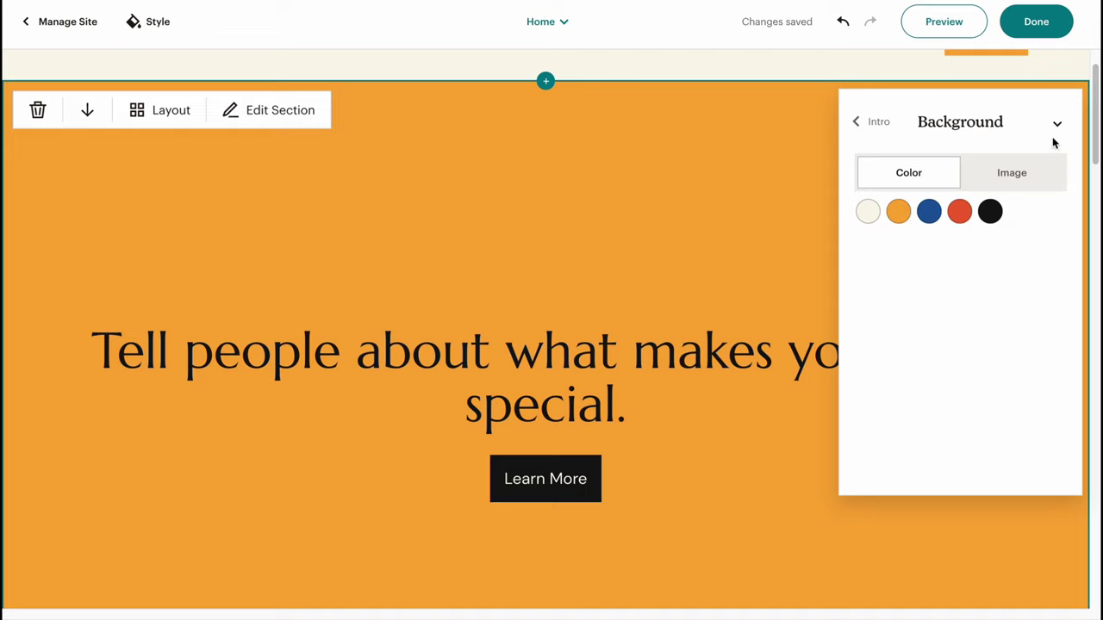
{"action": "left_click", "coordinate": [856, 122]}
Apply the orange colour scheme with black text, after trying the red/white scheme.
{"action": "left_click", "coordinate": [922, 285]}
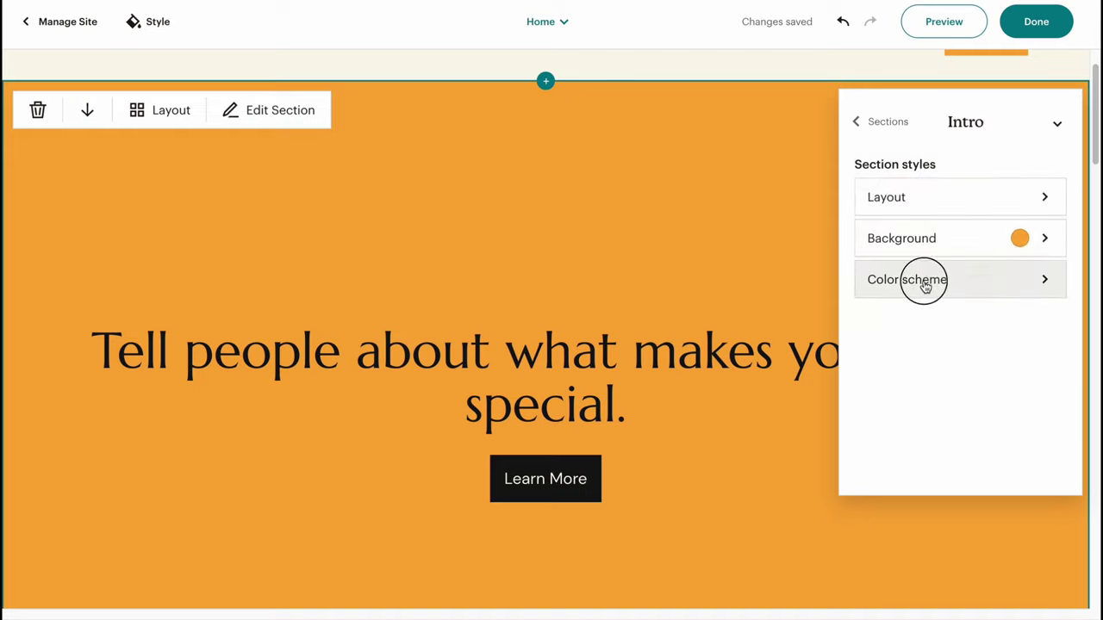
{"action": "left_click", "coordinate": [918, 456]}
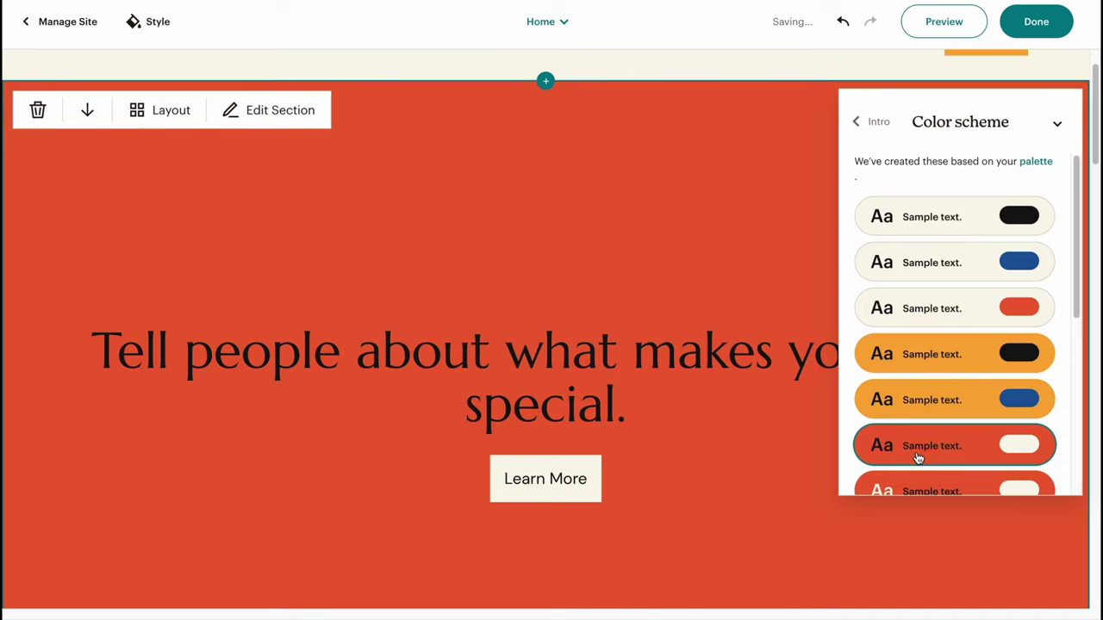
{"action": "left_click", "coordinate": [930, 349]}
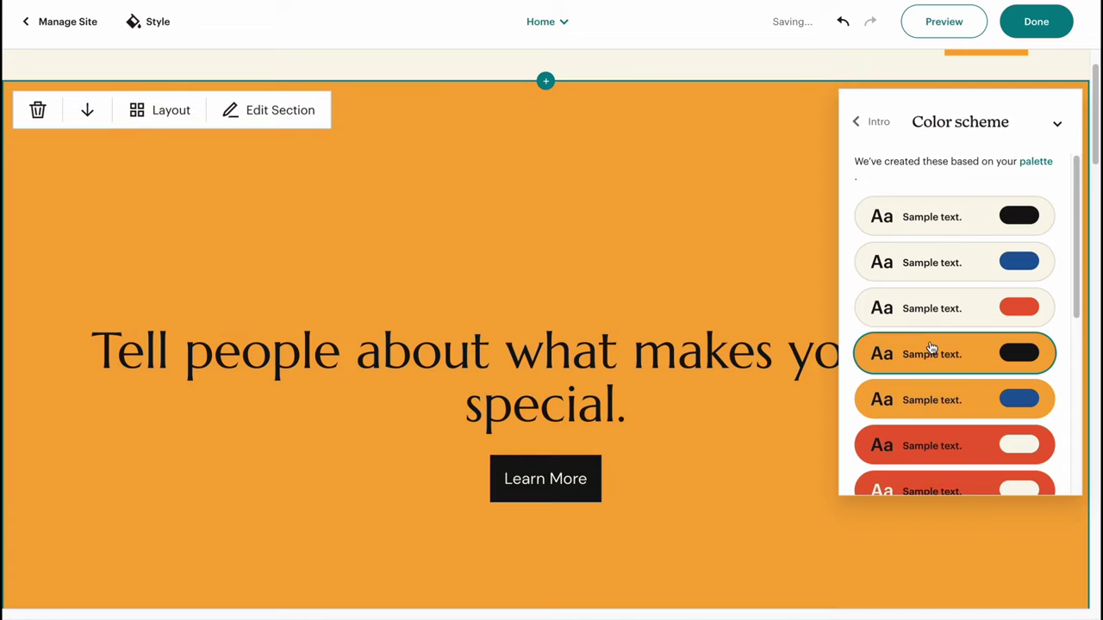
{"action": "left_click", "coordinate": [879, 124]}
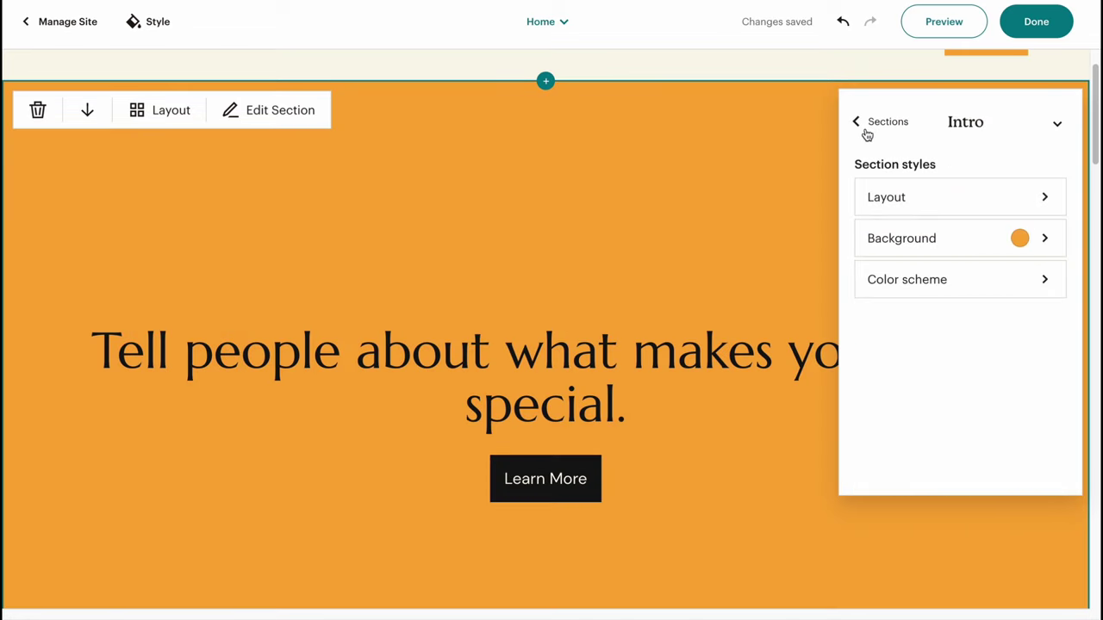
{"action": "left_click", "coordinate": [879, 122]}
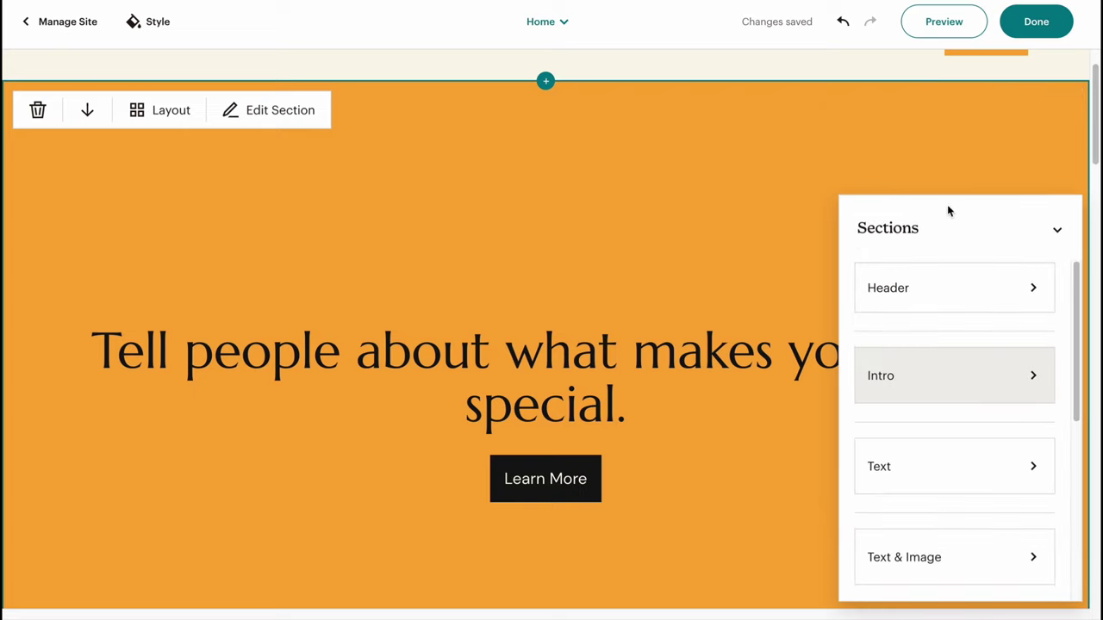
{"action": "left_click", "coordinate": [777, 190]}
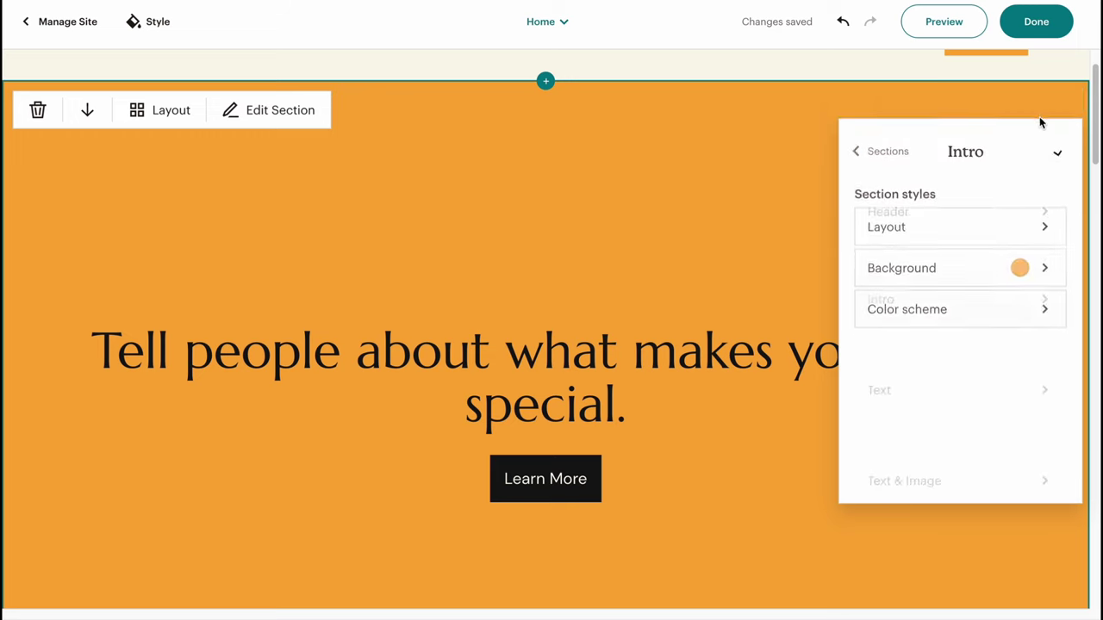
Replace the intro's placeholder heading with 'Hello'.
{"action": "left_click", "coordinate": [552, 368]}
{"action": "scroll", "coordinate": [565, 327], "scroll_direction": "down", "scroll_amount": 3}
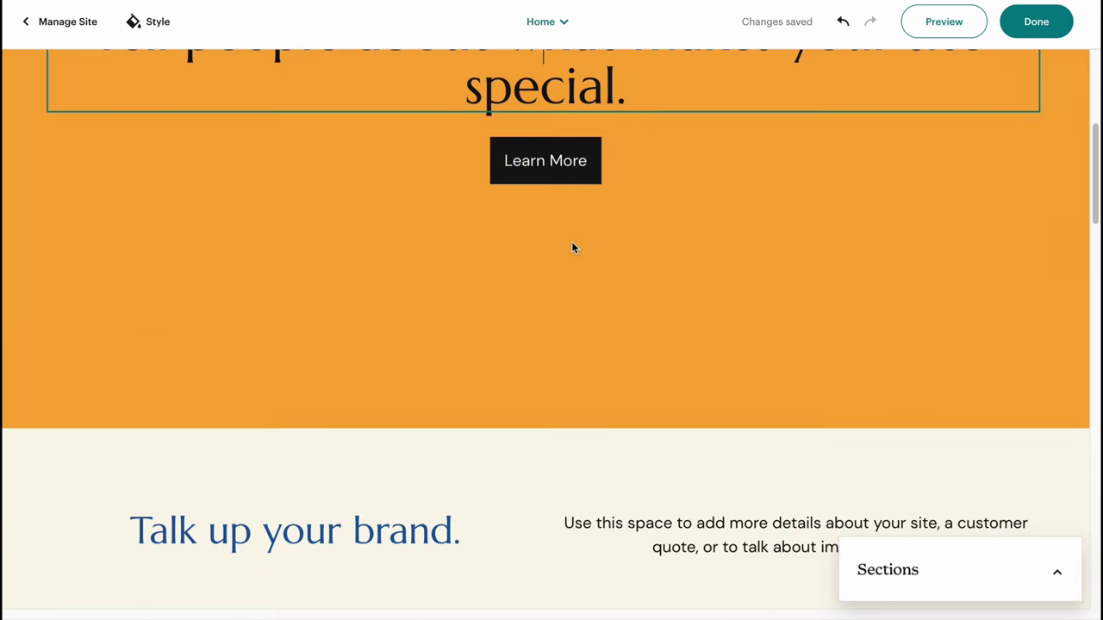
{"action": "scroll", "coordinate": [517, 224], "scroll_direction": "up", "scroll_amount": 4}
{"action": "scroll", "coordinate": [497, 303], "scroll_direction": "down", "scroll_amount": 1}
{"action": "scroll", "coordinate": [497, 303], "scroll_direction": "down", "scroll_amount": 1}
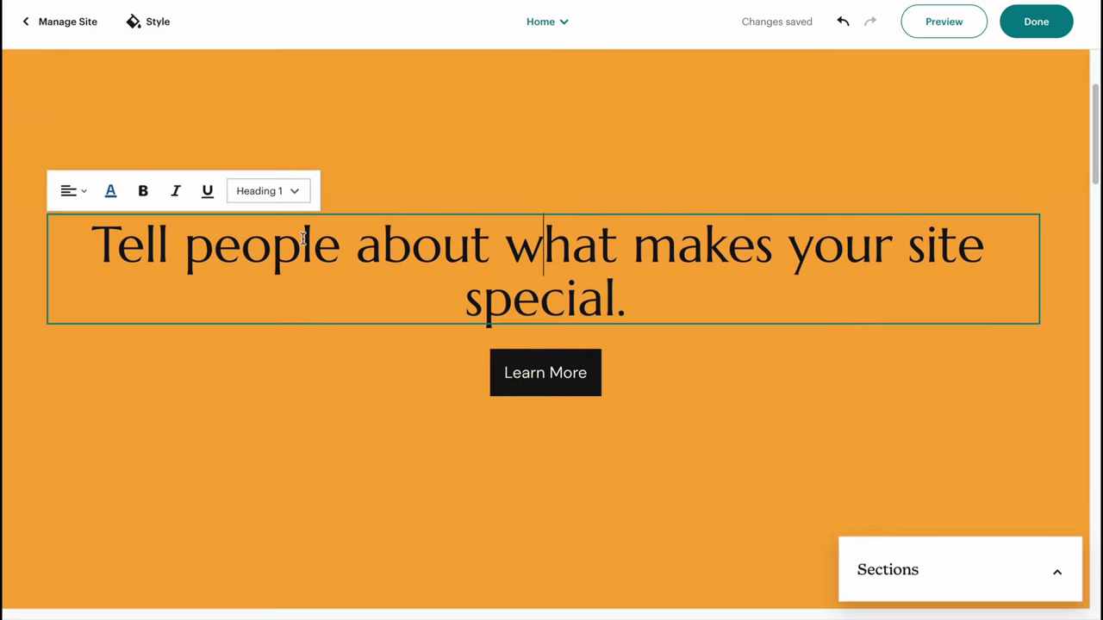
{"action": "left_click_drag", "start_coordinate": [653, 306], "coordinate": [69, 192]}
{"action": "type", "text": "Hello"}
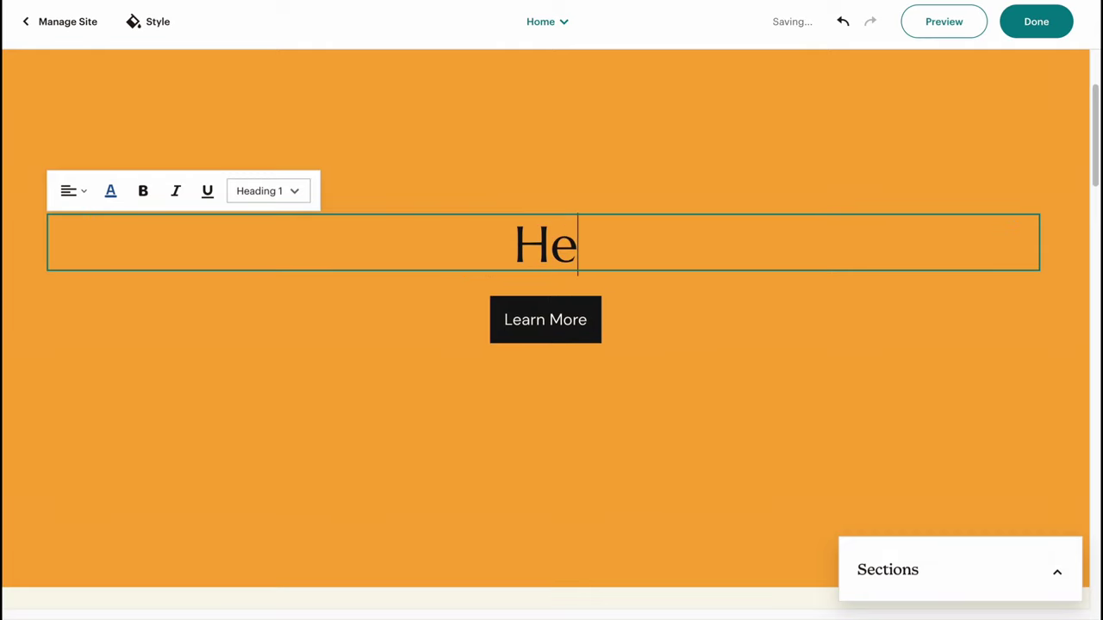
Make the Hello heading bold and italic, and centre-align it.
{"action": "double_click", "coordinate": [574, 249]}
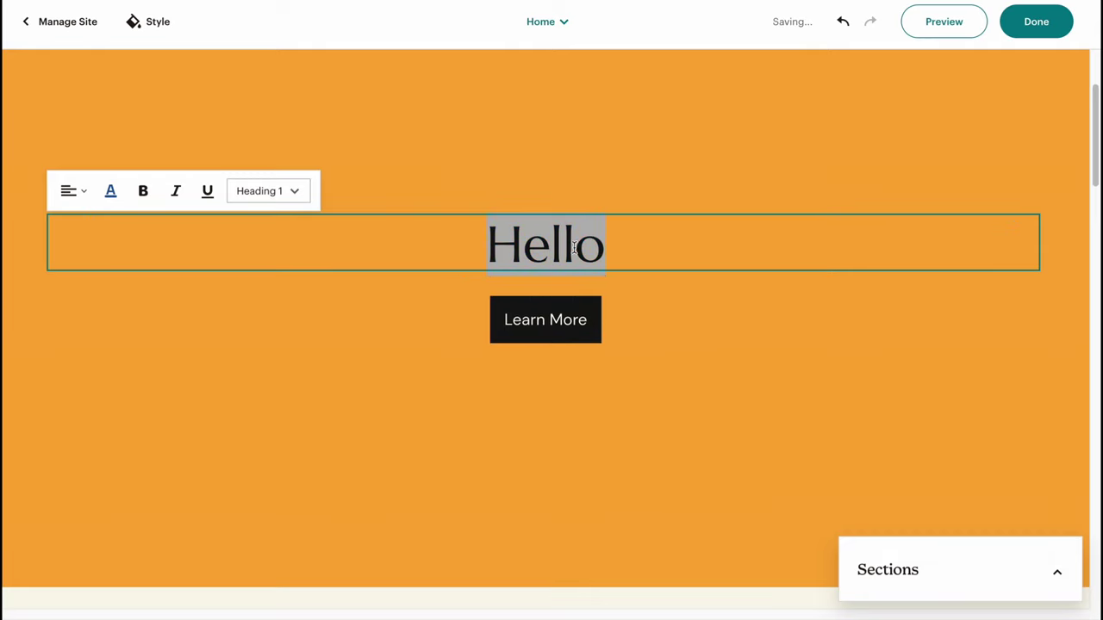
{"action": "left_click", "coordinate": [145, 191]}
{"action": "left_click", "coordinate": [176, 191]}
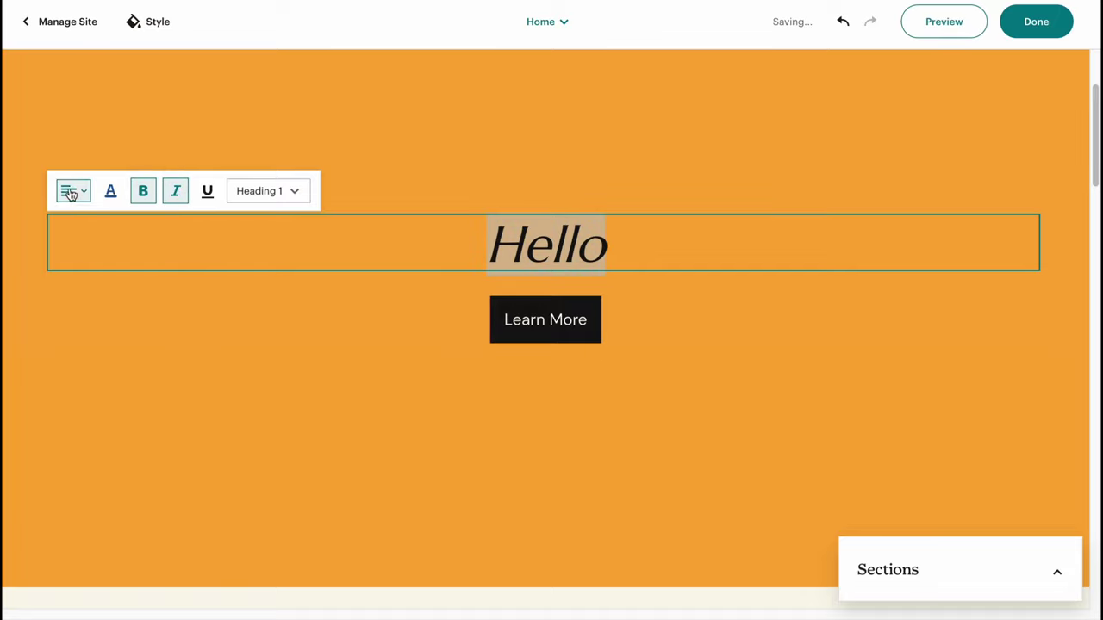
{"action": "left_click", "coordinate": [71, 191]}
{"action": "left_click", "coordinate": [101, 225]}
{"action": "left_click", "coordinate": [285, 193]}
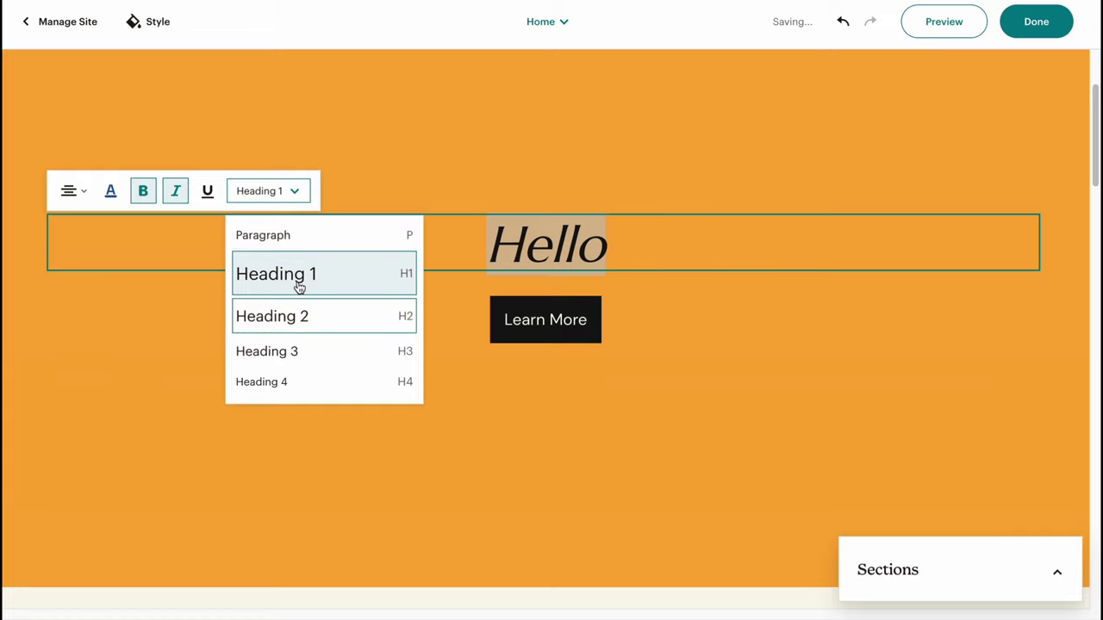
{"action": "left_click", "coordinate": [507, 147]}
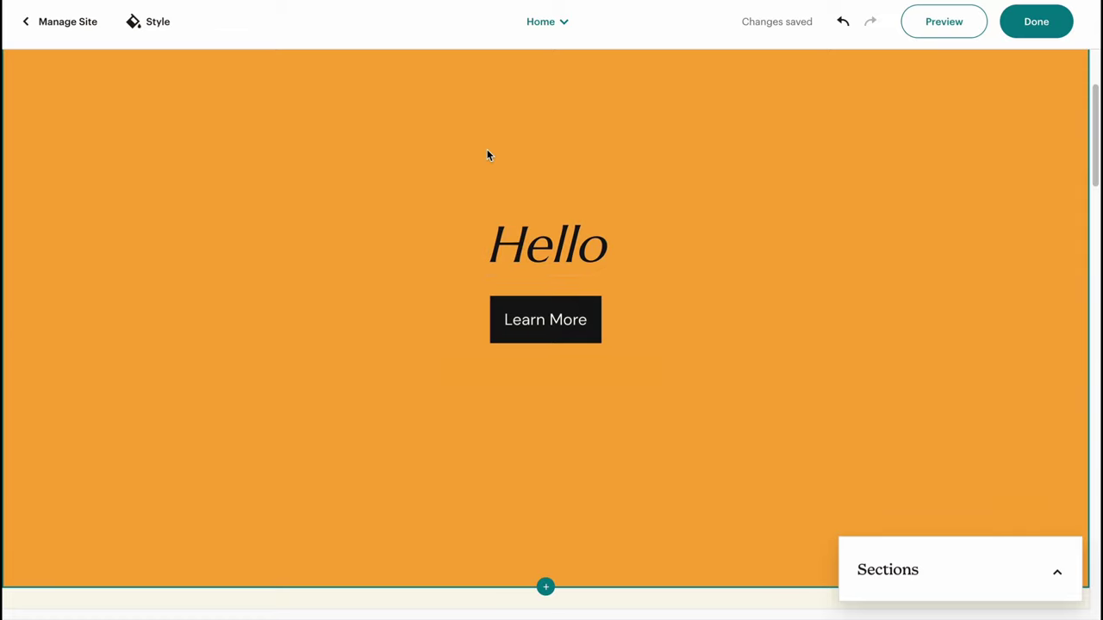
Style the hero's Learn More button with a red background and a black border.
{"action": "left_click", "coordinate": [553, 335]}
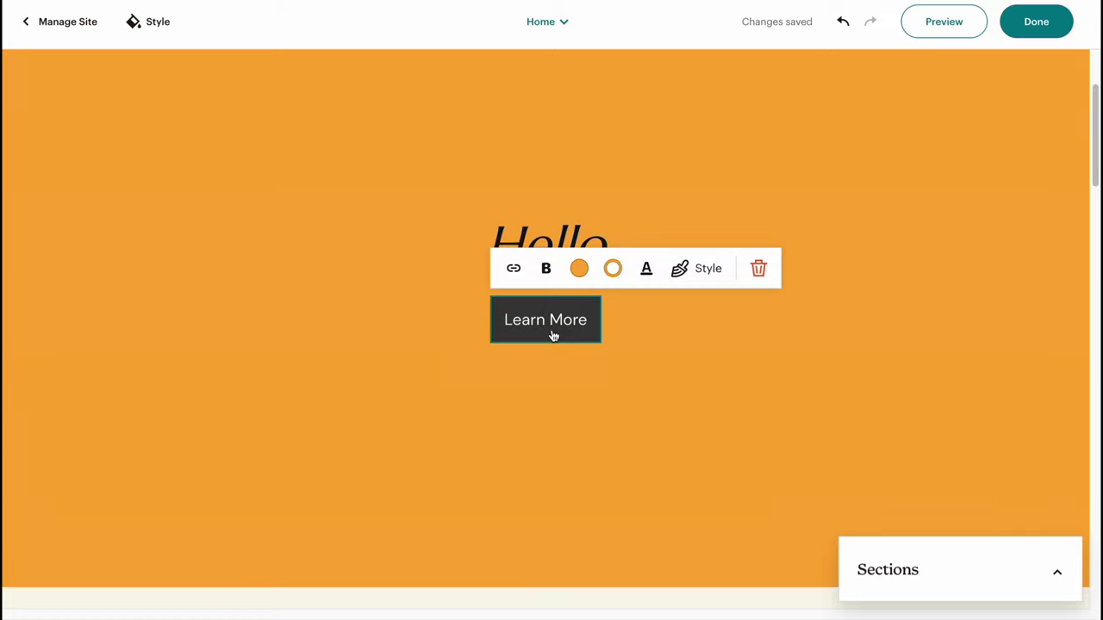
{"action": "left_click", "coordinate": [513, 268]}
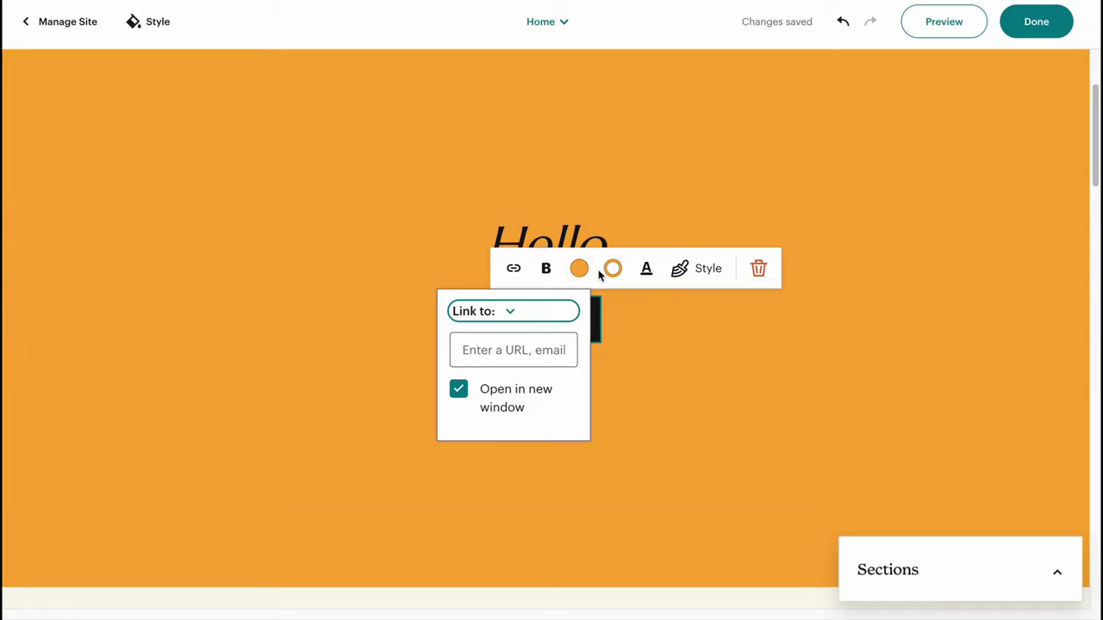
{"action": "left_click", "coordinate": [575, 269]}
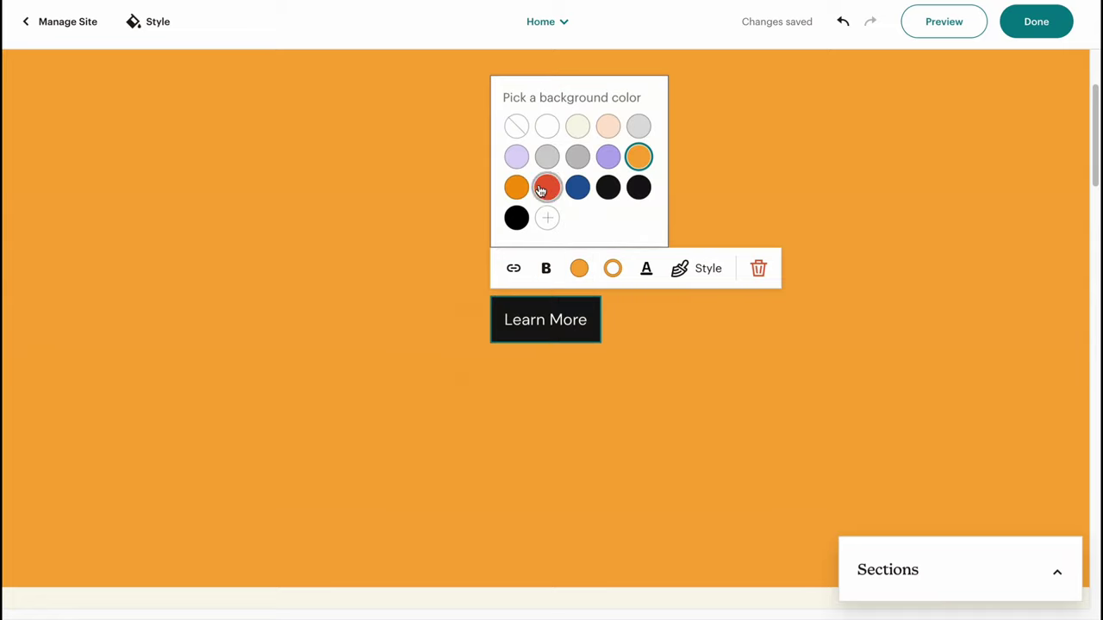
{"action": "left_click", "coordinate": [547, 187]}
{"action": "left_click", "coordinate": [614, 269]}
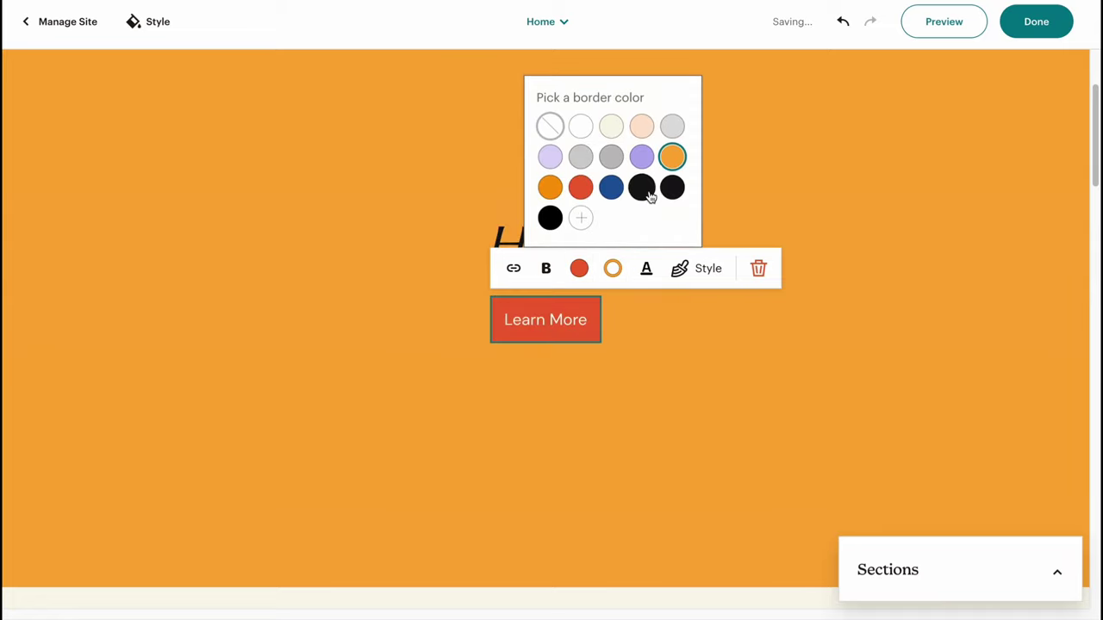
{"action": "left_click", "coordinate": [642, 187]}
{"action": "left_click", "coordinate": [651, 275]}
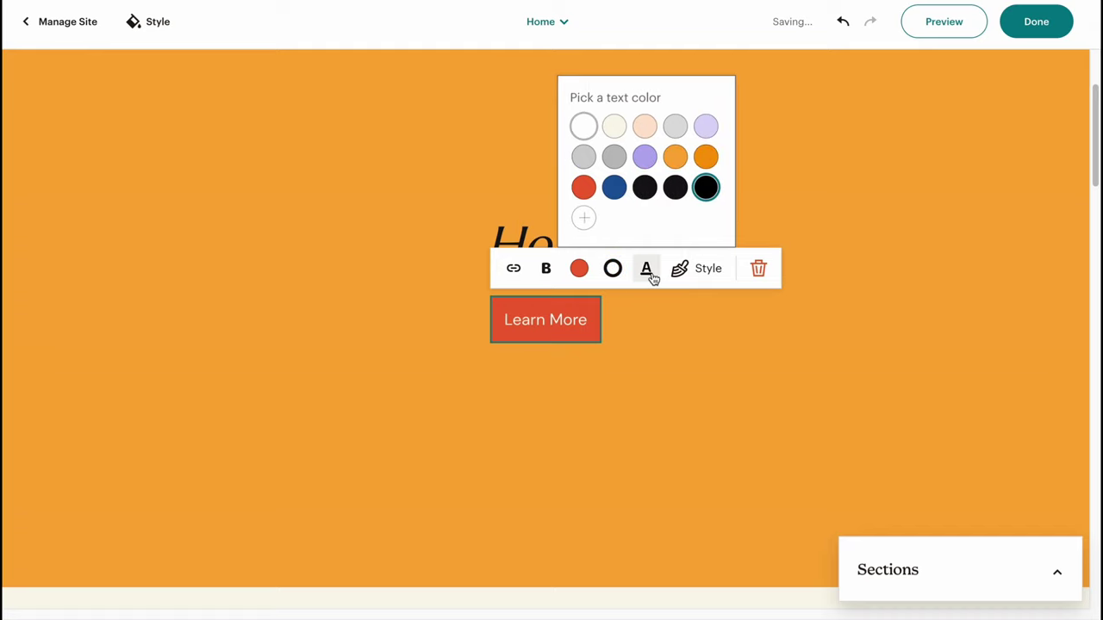
{"action": "left_click", "coordinate": [699, 354]}
{"action": "scroll", "coordinate": [691, 359], "scroll_direction": "up", "scroll_amount": 2}
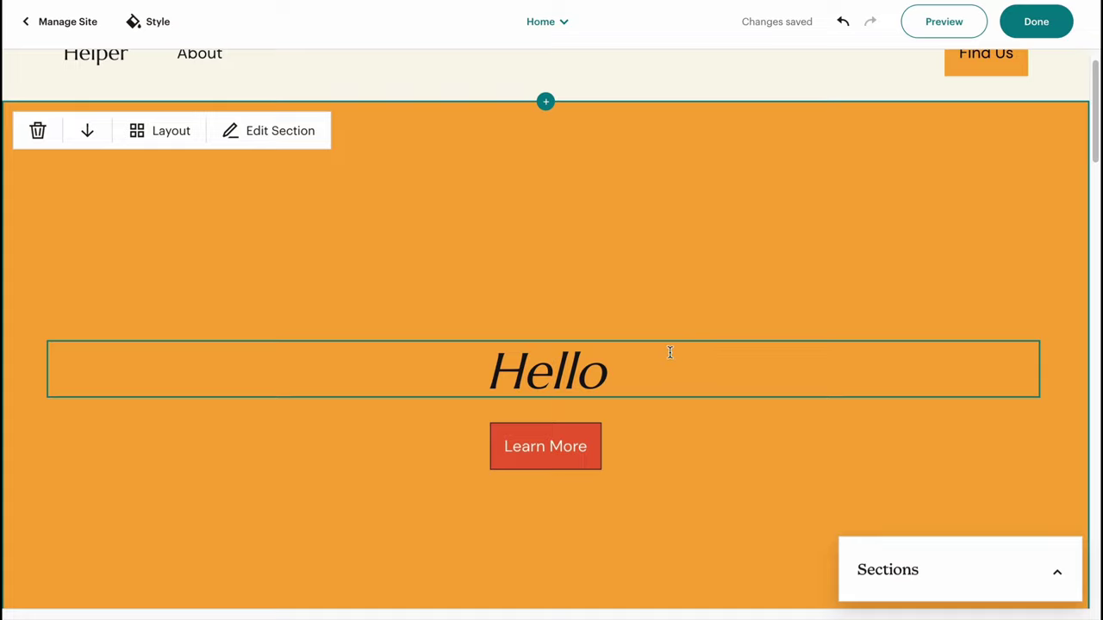
{"action": "scroll", "coordinate": [664, 341], "scroll_direction": "down", "scroll_amount": 3}
{"action": "scroll", "coordinate": [651, 318], "scroll_direction": "down", "scroll_amount": 5}
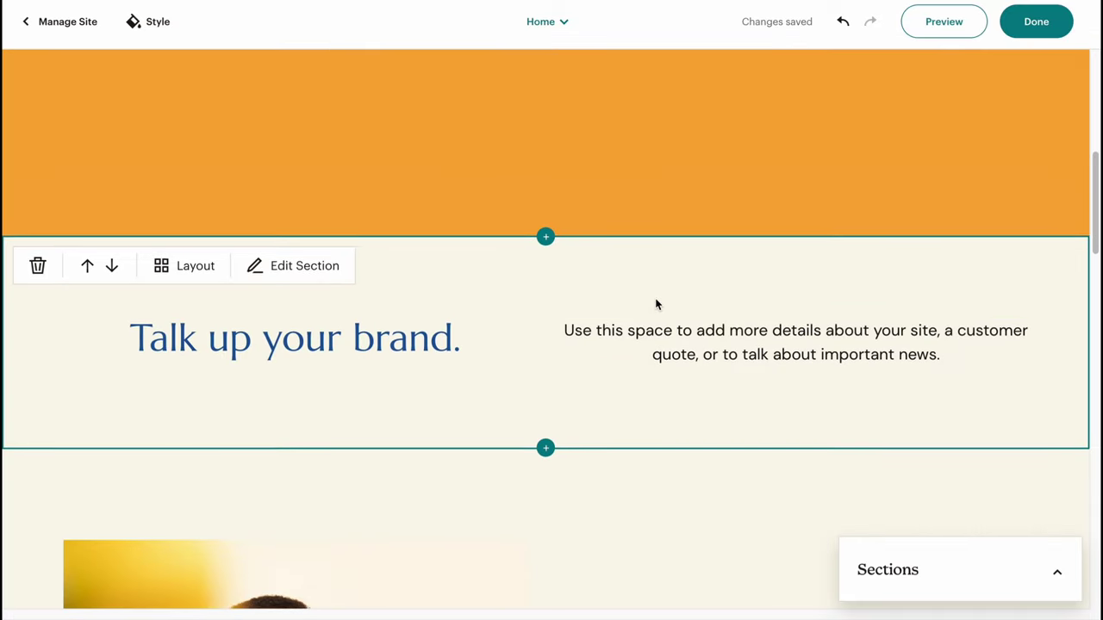
{"action": "scroll", "coordinate": [626, 285], "scroll_direction": "down", "scroll_amount": 6}
{"action": "scroll", "coordinate": [464, 297], "scroll_direction": "up", "scroll_amount": 2}
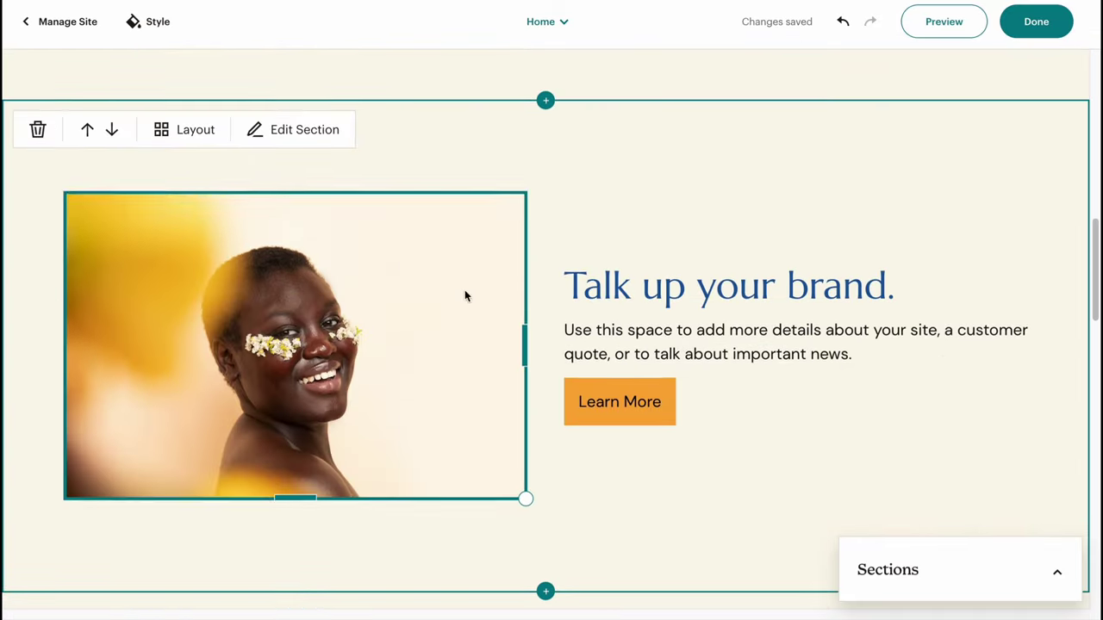
{"action": "scroll", "coordinate": [731, 327], "scroll_direction": "up", "scroll_amount": 4}
{"action": "left_click", "coordinate": [731, 266]}
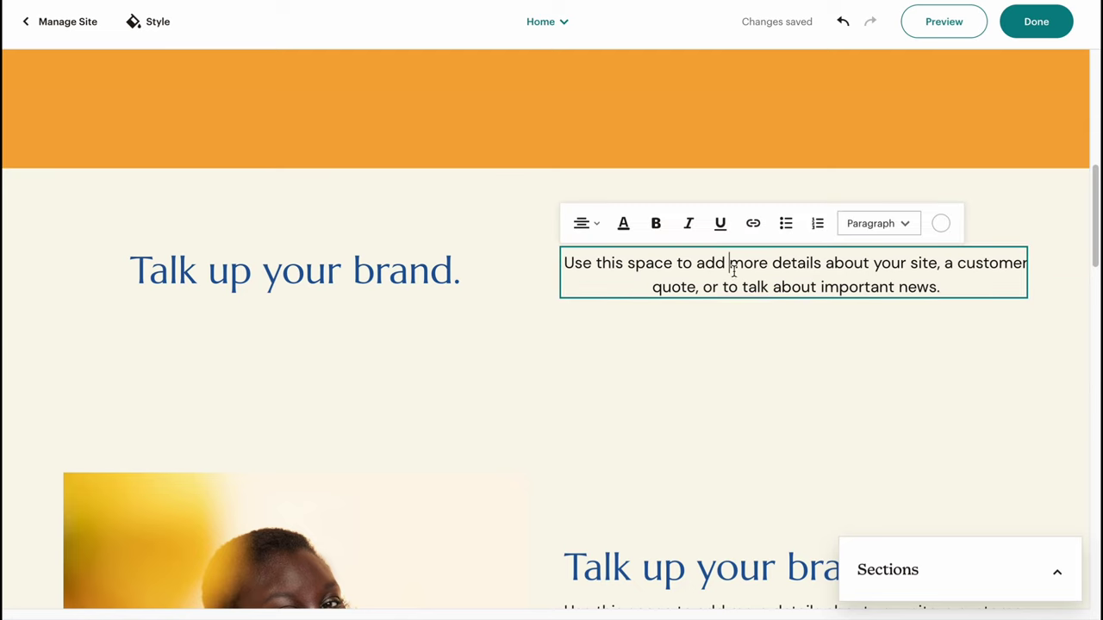
{"action": "left_click", "coordinate": [396, 272]}
{"action": "scroll", "coordinate": [411, 277], "scroll_direction": "down", "scroll_amount": 4}
{"action": "left_click", "coordinate": [253, 274]}
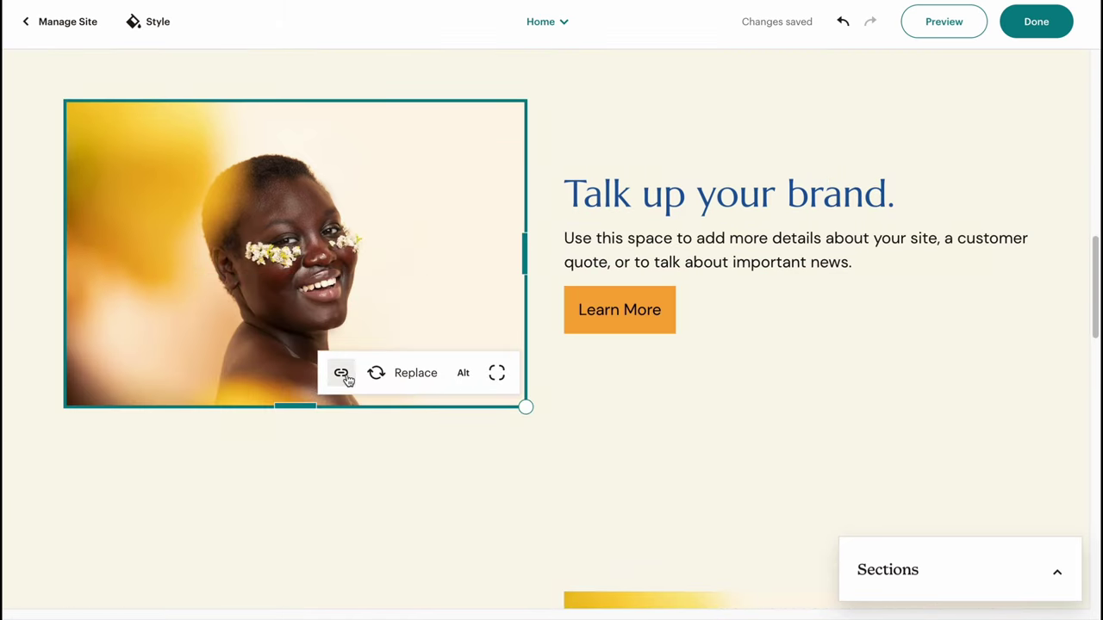
Keep the current portrait image and give it the alt text 'women'.
{"action": "left_click", "coordinate": [380, 373]}
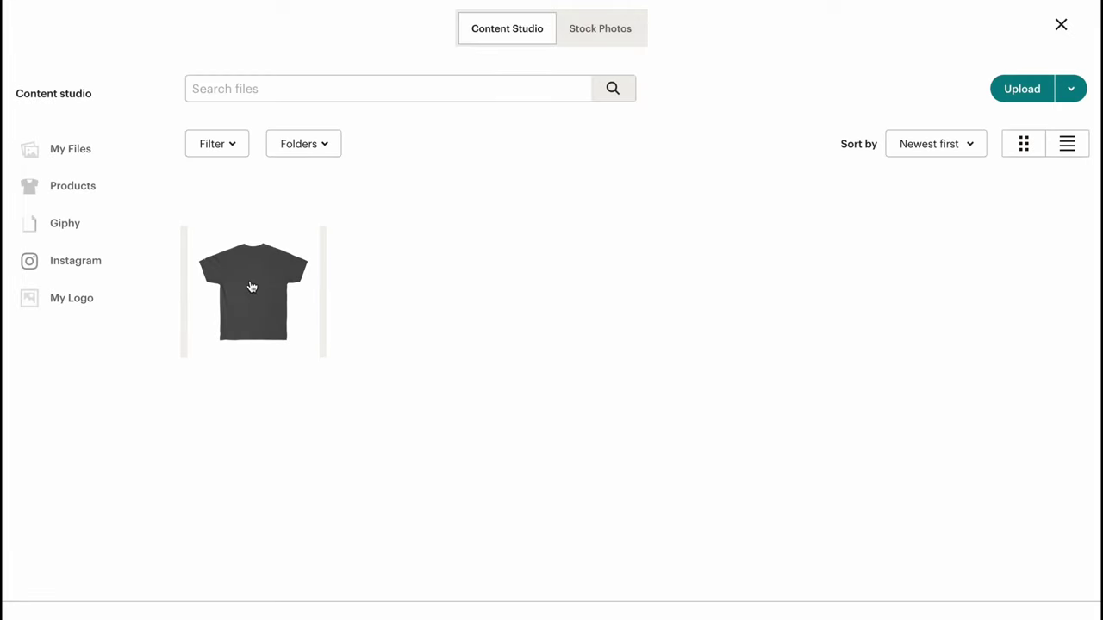
{"action": "left_click", "coordinate": [1061, 25]}
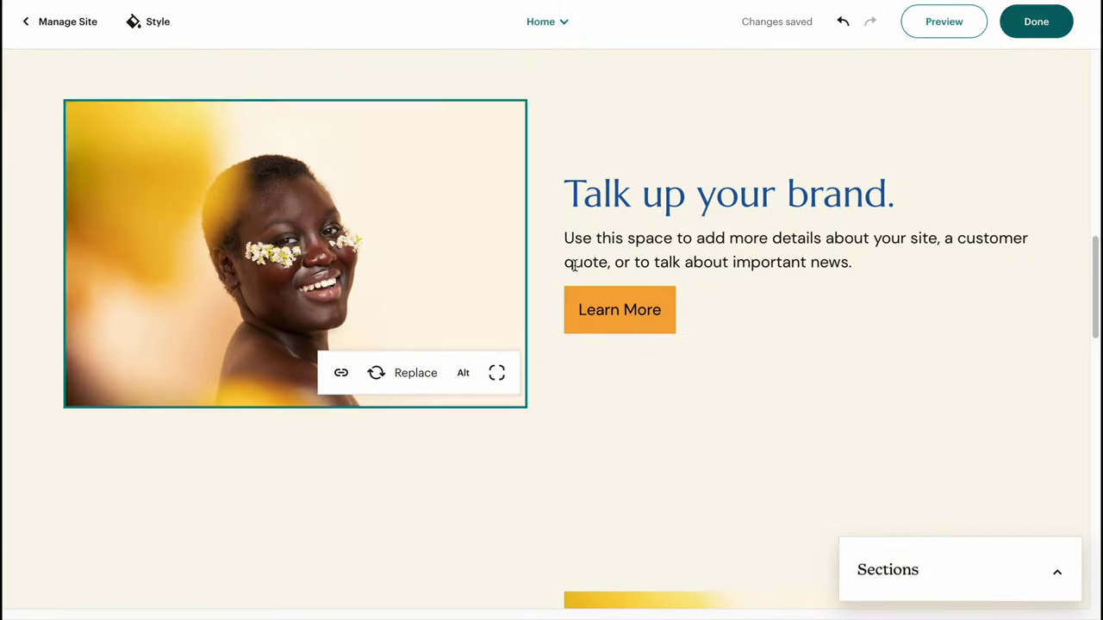
{"action": "left_click", "coordinate": [459, 376]}
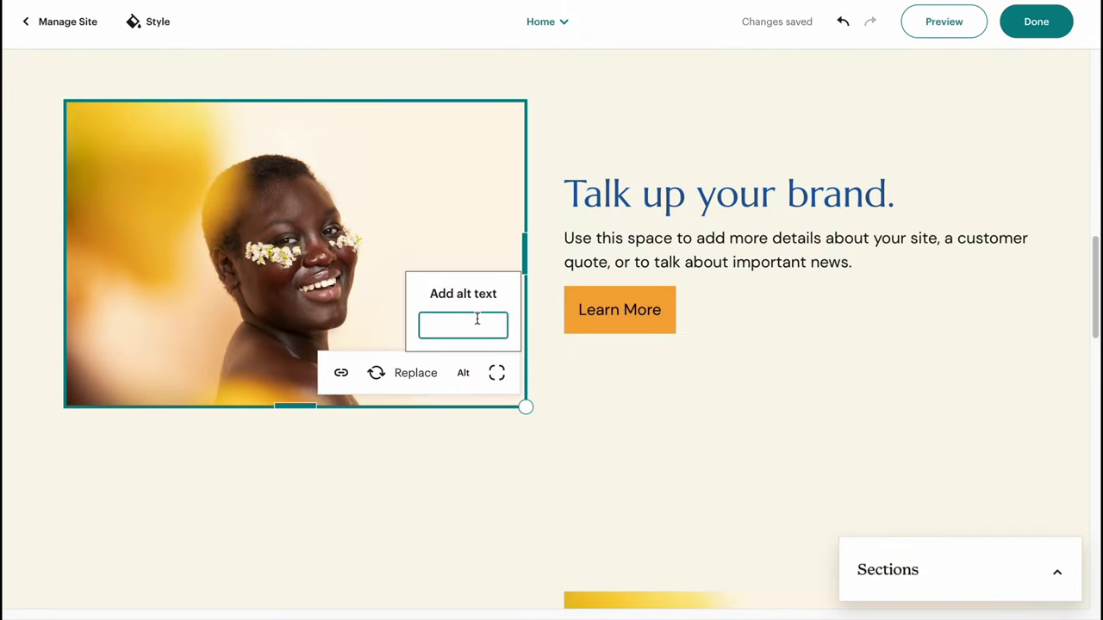
{"action": "type", "text": "wo"}
Set the portrait's rounded corners to 100.
{"action": "left_click", "coordinate": [496, 372]}
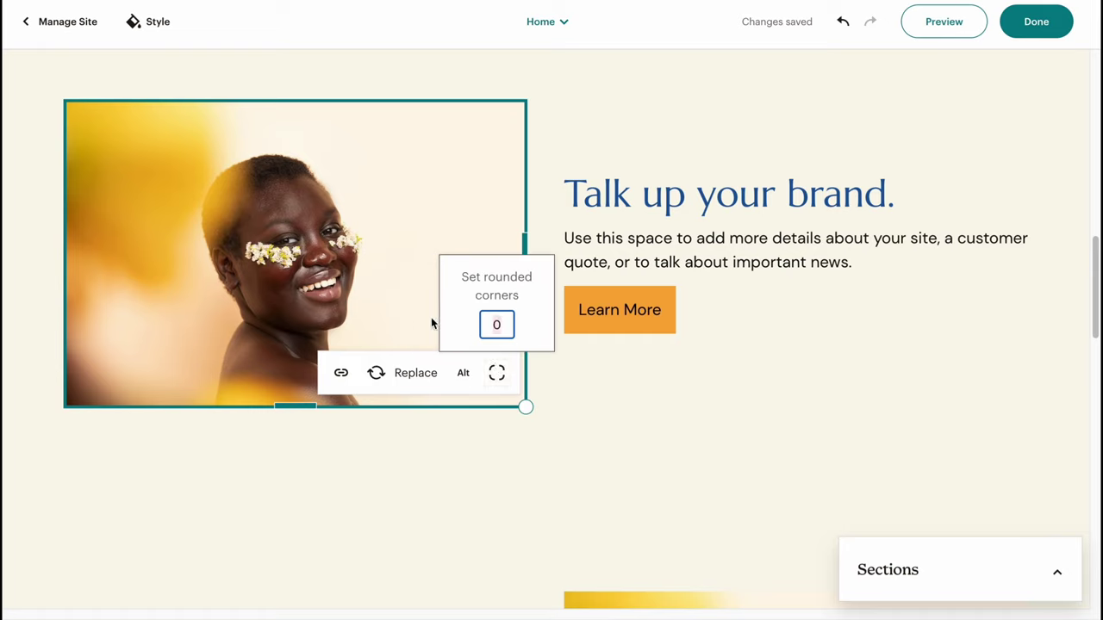
{"action": "type", "text": "100"}
{"action": "left_click", "coordinate": [544, 416]}
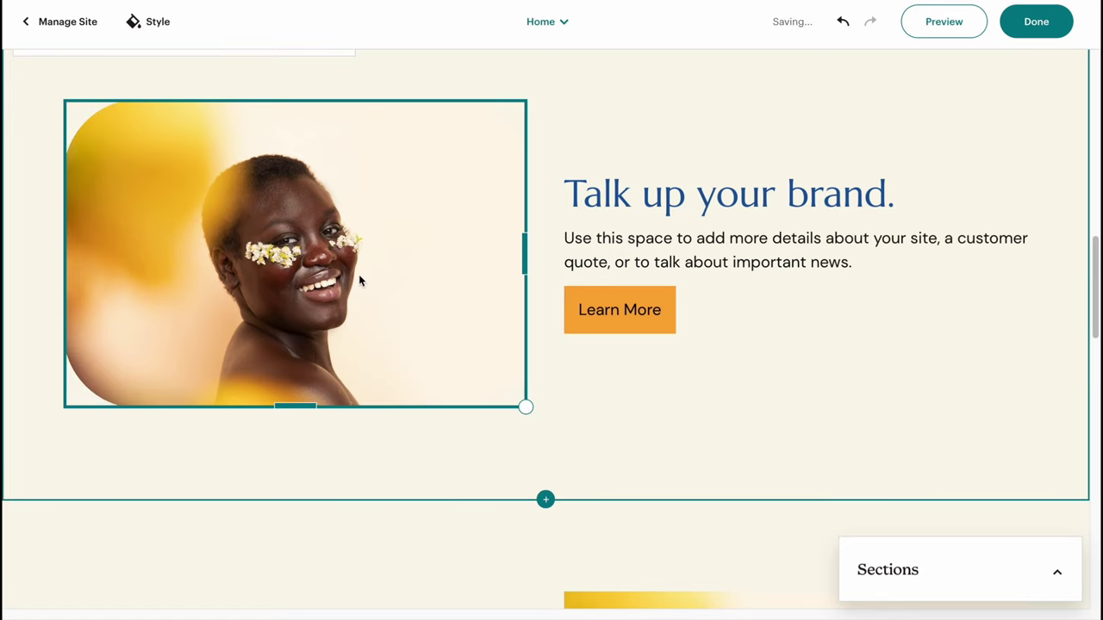
{"action": "scroll", "coordinate": [353, 272], "scroll_direction": "down", "scroll_amount": 2}
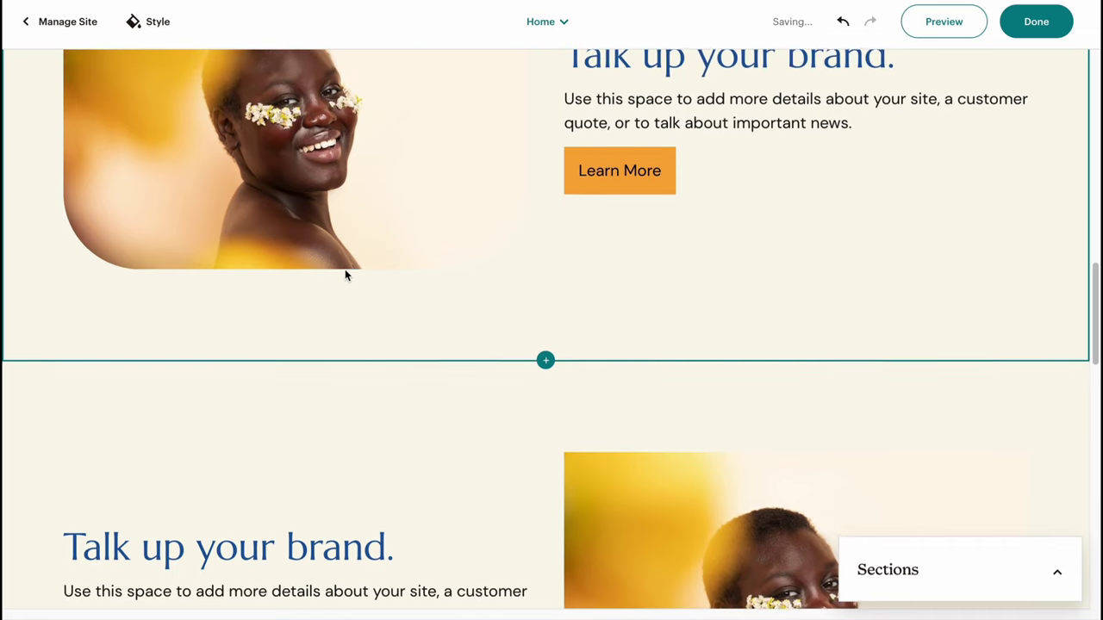
{"action": "scroll", "coordinate": [370, 310], "scroll_direction": "down", "scroll_amount": 5}
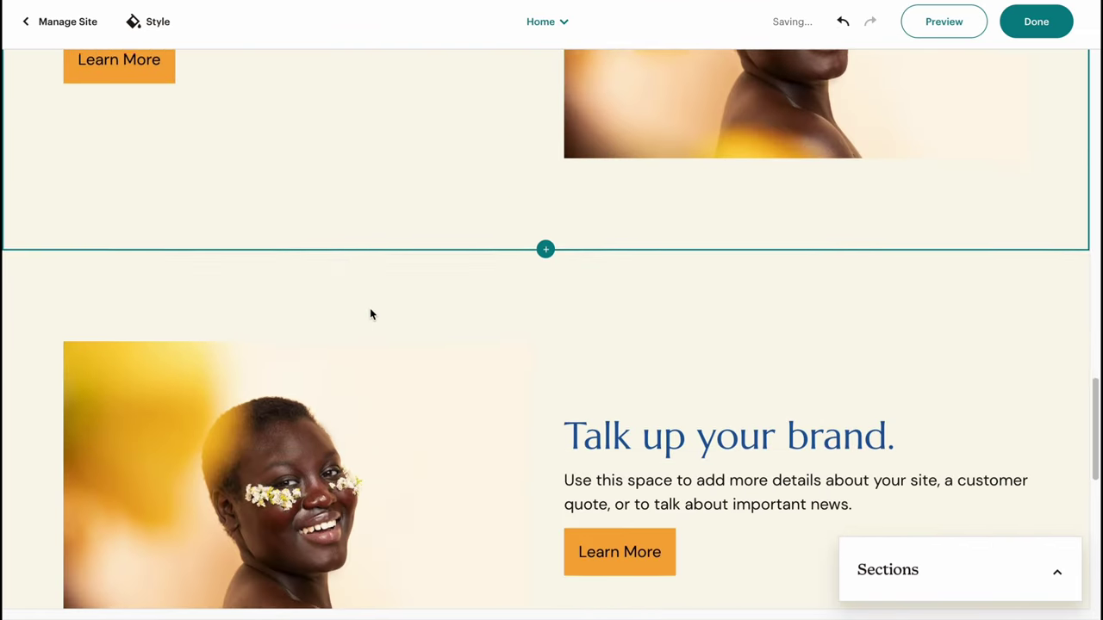
{"action": "scroll", "coordinate": [369, 314], "scroll_direction": "down", "scroll_amount": 6}
{"action": "scroll", "coordinate": [446, 326], "scroll_direction": "up", "scroll_amount": 1}
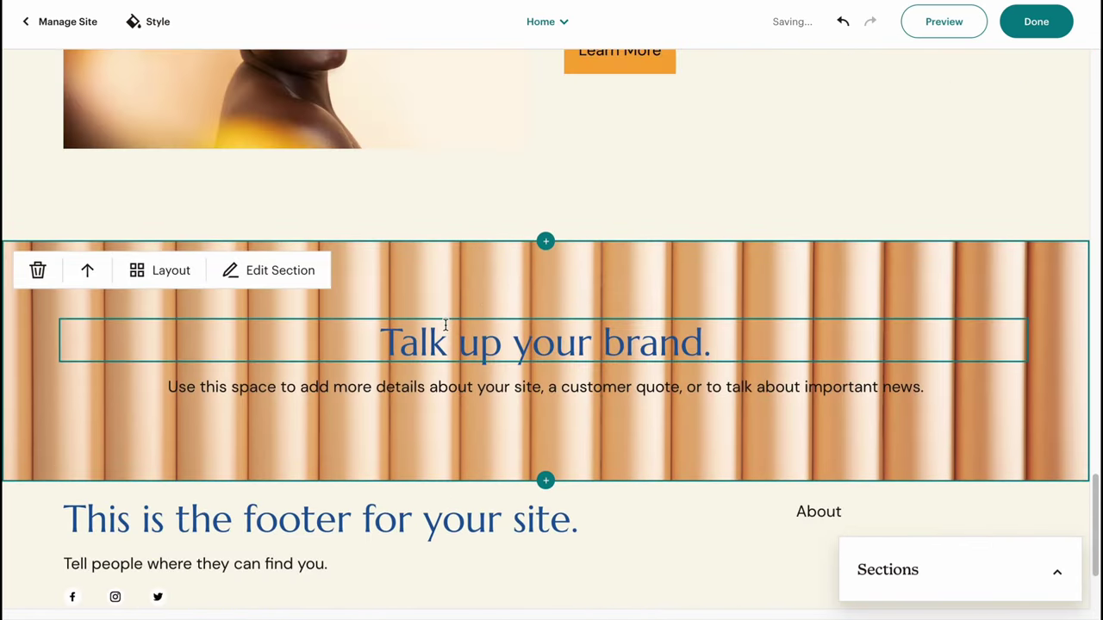
{"action": "scroll", "coordinate": [478, 369], "scroll_direction": "up", "scroll_amount": 3}
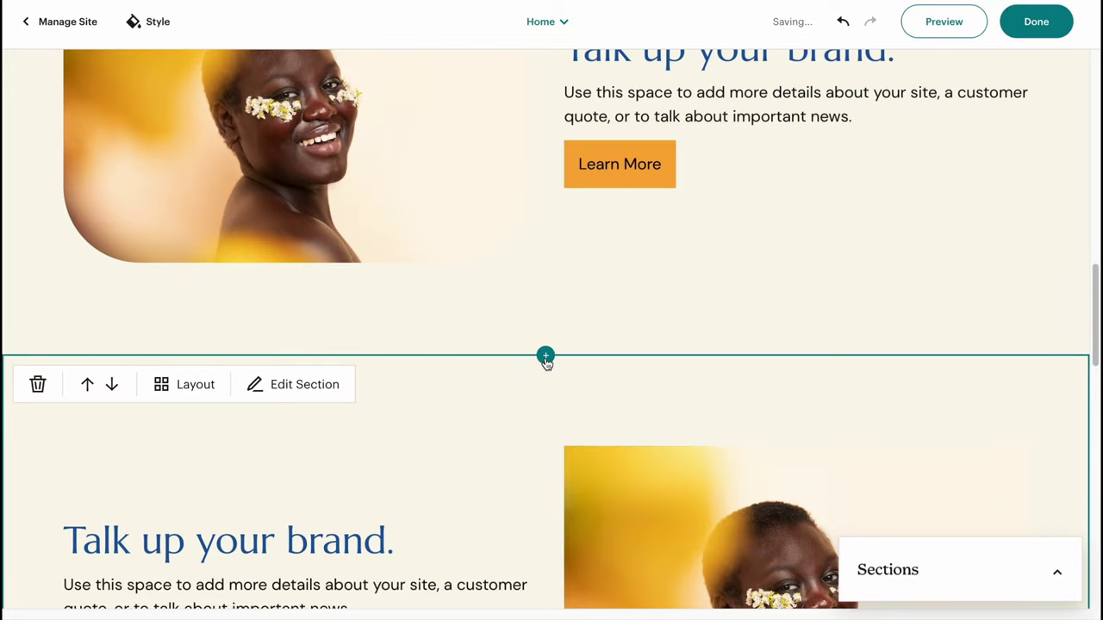
{"action": "scroll", "coordinate": [466, 335], "scroll_direction": "up", "scroll_amount": 3}
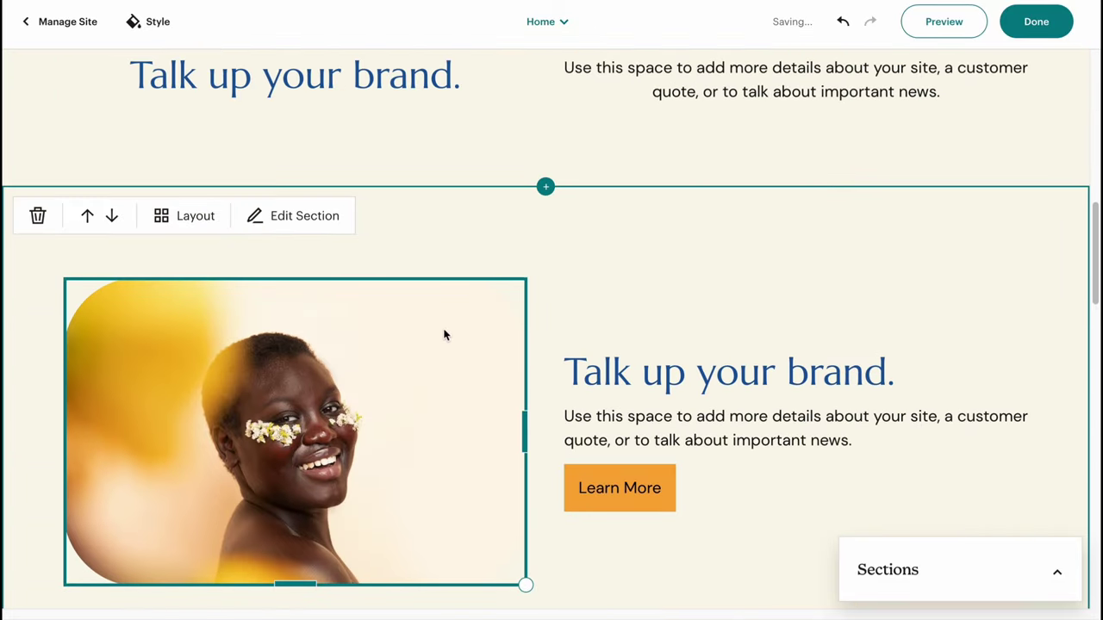
{"action": "scroll", "coordinate": [443, 333], "scroll_direction": "up", "scroll_amount": 10}
{"action": "scroll", "coordinate": [443, 333], "scroll_direction": "down", "scroll_amount": 12}
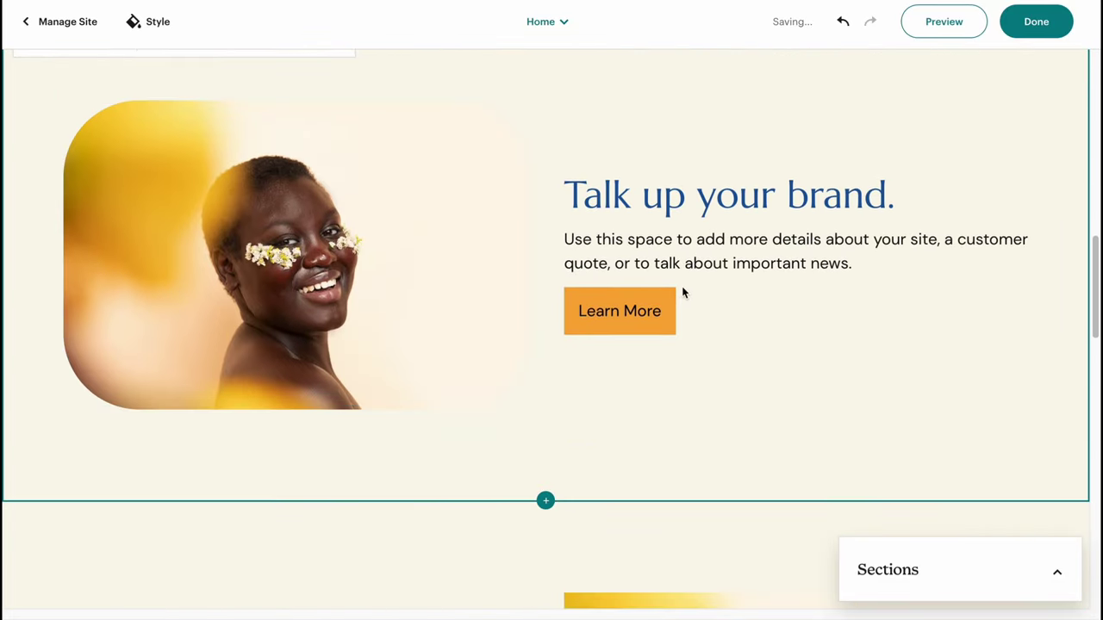
{"action": "scroll", "coordinate": [681, 293], "scroll_direction": "down", "scroll_amount": 3}
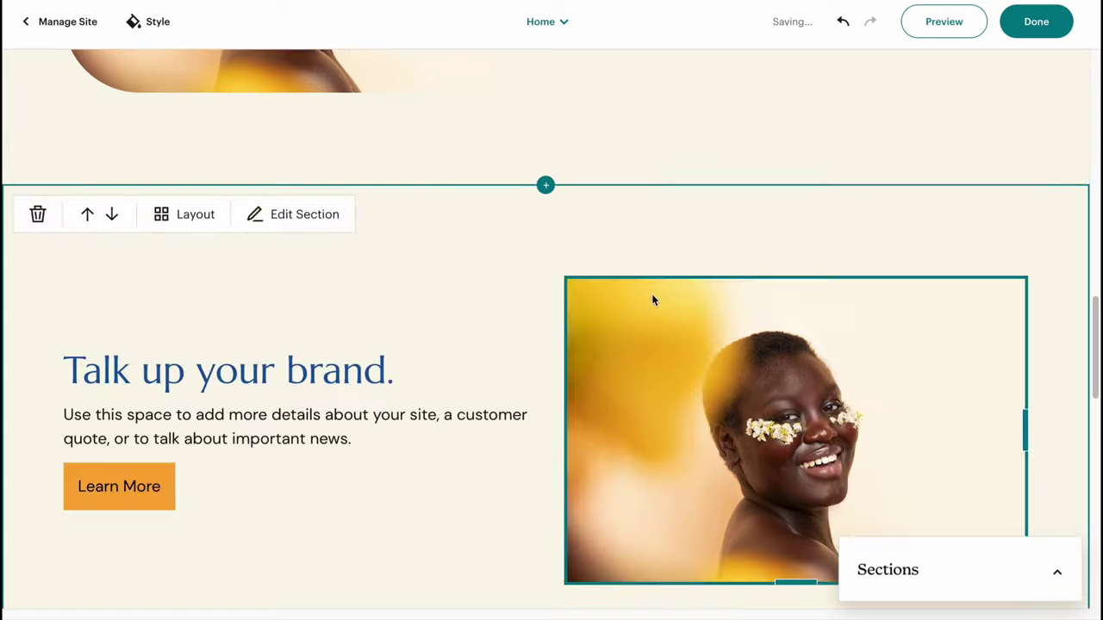
Start inserting a new section between the Home page sections.
{"action": "left_click", "coordinate": [555, 190]}
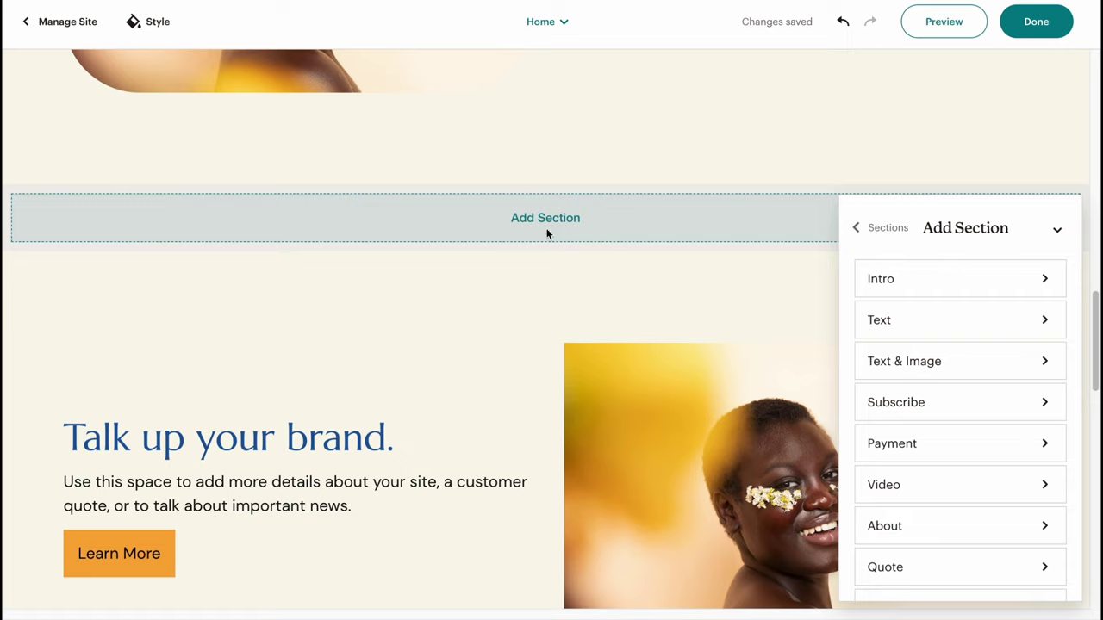
{"action": "left_click", "coordinate": [556, 225]}
{"action": "scroll", "coordinate": [545, 229], "scroll_direction": "down", "scroll_amount": 1}
{"action": "scroll", "coordinate": [544, 206], "scroll_direction": "up", "scroll_amount": 2}
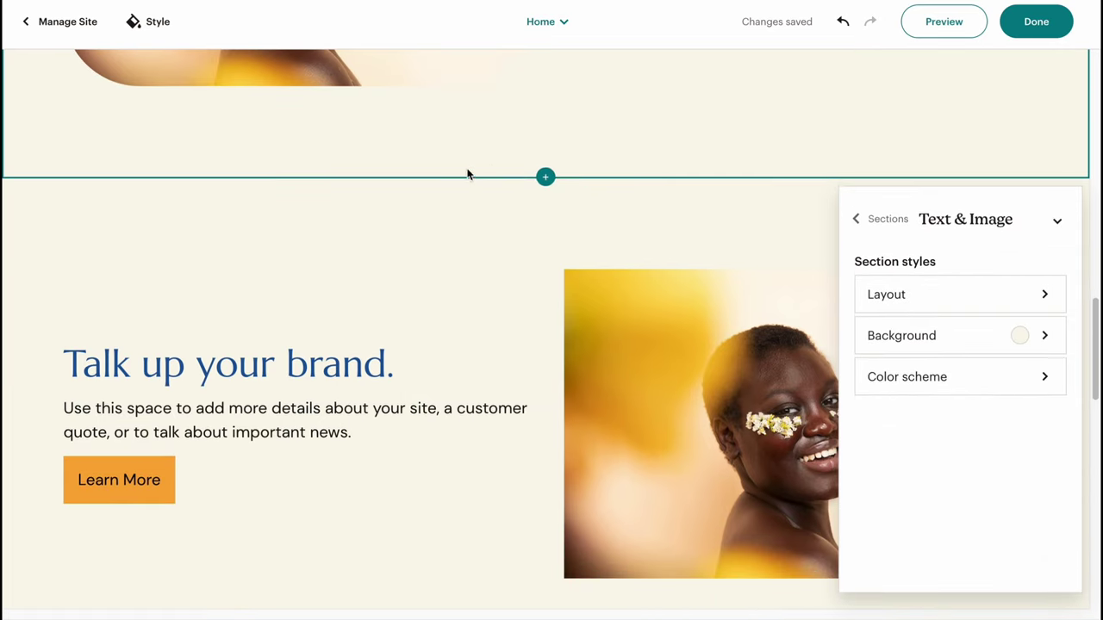
{"action": "left_click", "coordinate": [545, 178]}
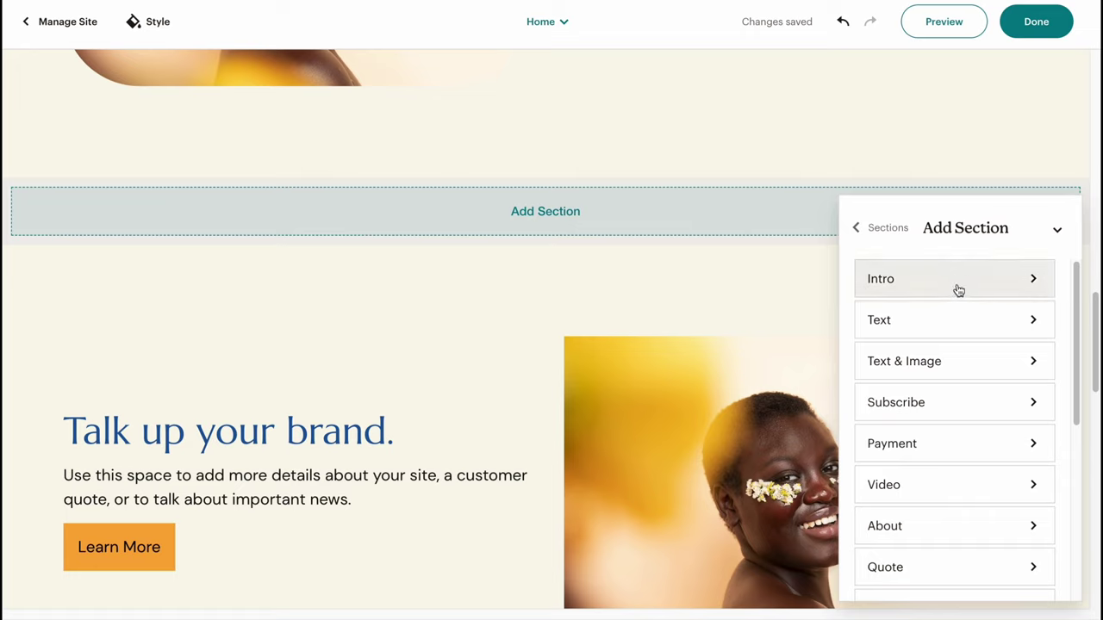
{"action": "scroll", "coordinate": [927, 409], "scroll_direction": "down", "scroll_amount": 1}
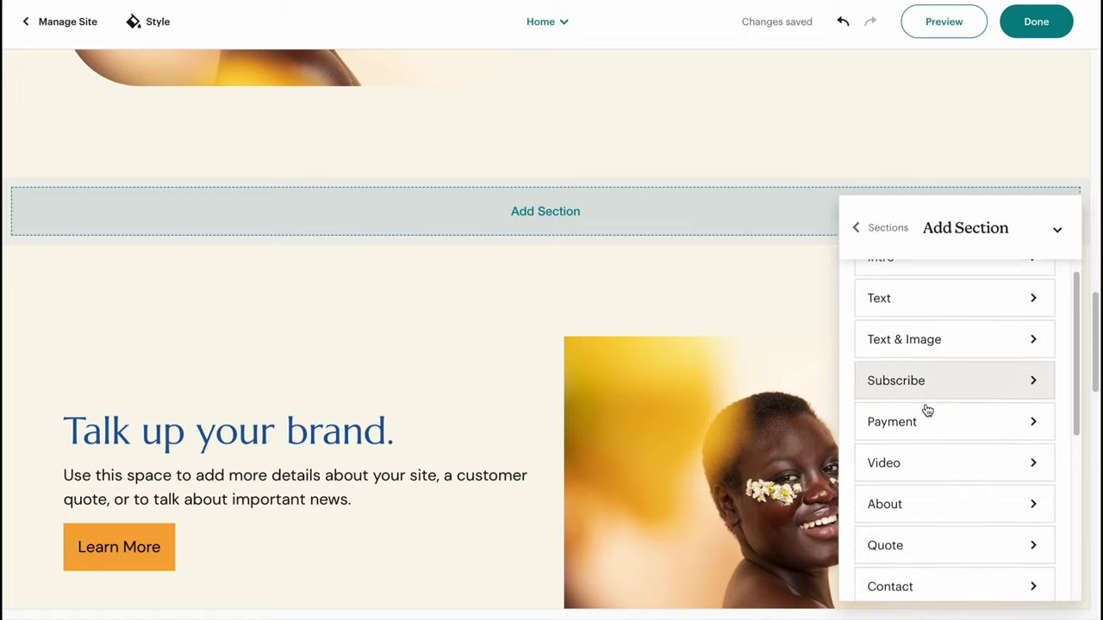
{"action": "scroll", "coordinate": [926, 414], "scroll_direction": "down", "scroll_amount": 4}
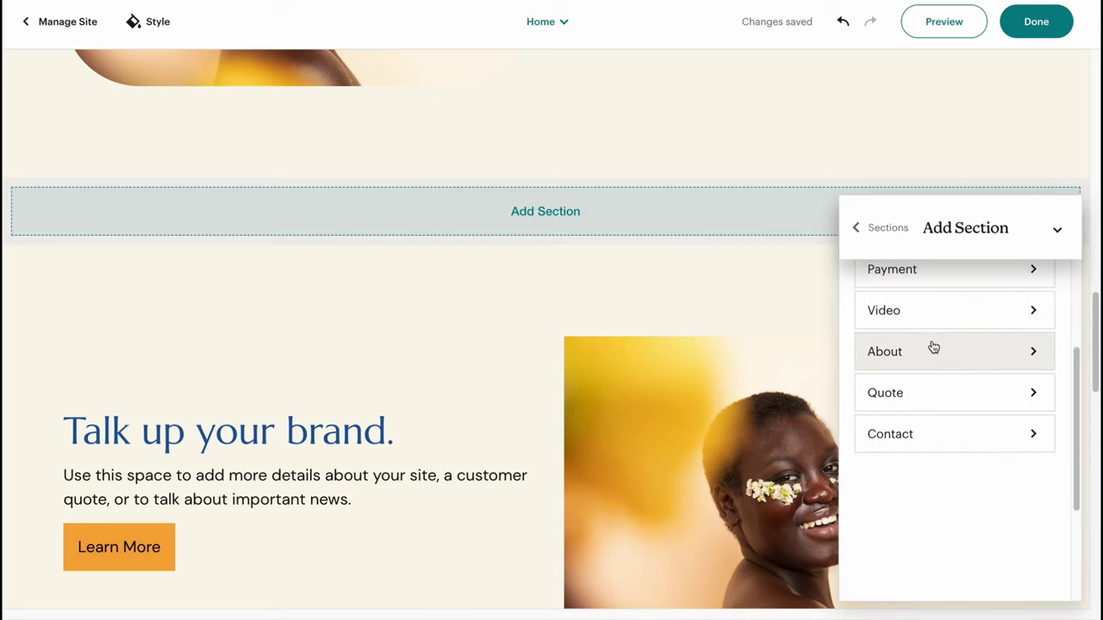
Choose the Video category and insert its top full-width video layout.
{"action": "left_click", "coordinate": [925, 315]}
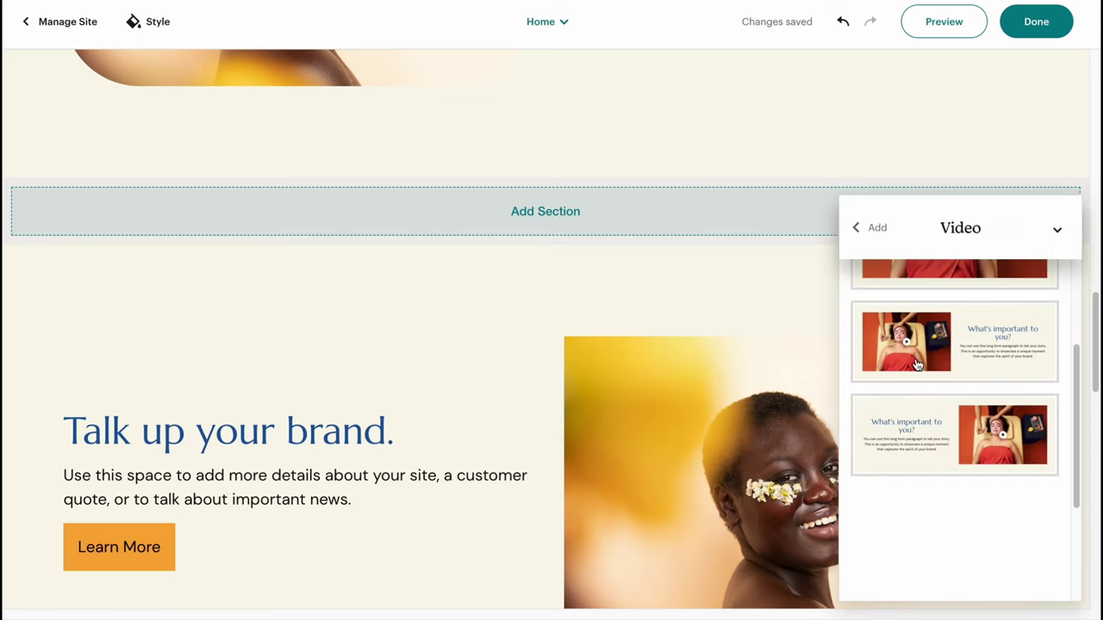
{"action": "scroll", "coordinate": [918, 365], "scroll_direction": "up", "scroll_amount": 3}
{"action": "scroll", "coordinate": [977, 361], "scroll_direction": "down", "scroll_amount": 3}
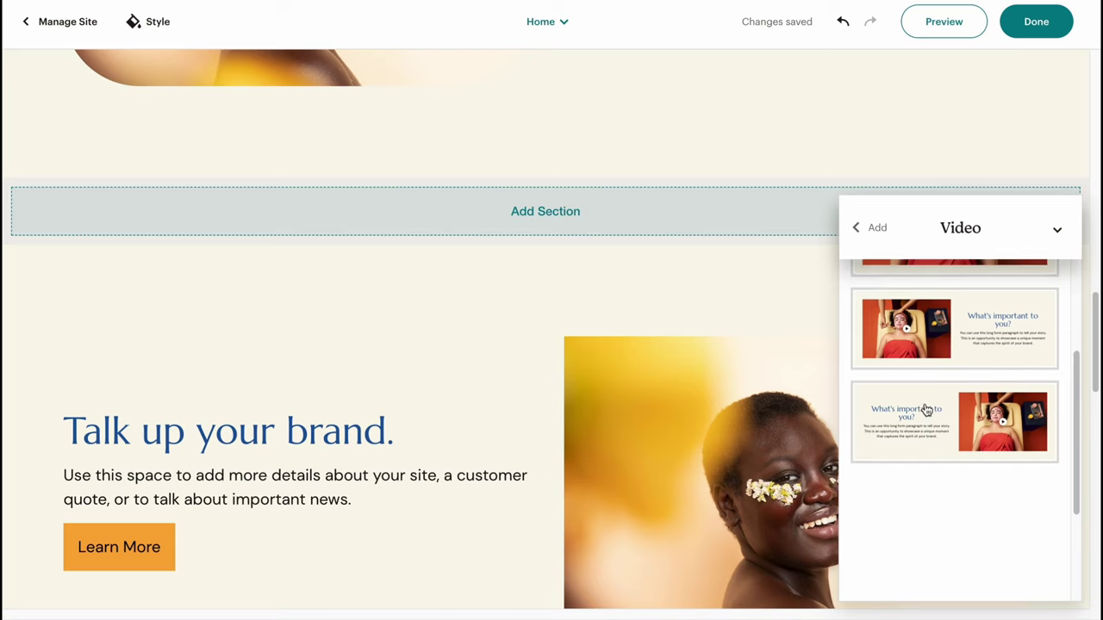
{"action": "scroll", "coordinate": [926, 410], "scroll_direction": "up", "scroll_amount": 3}
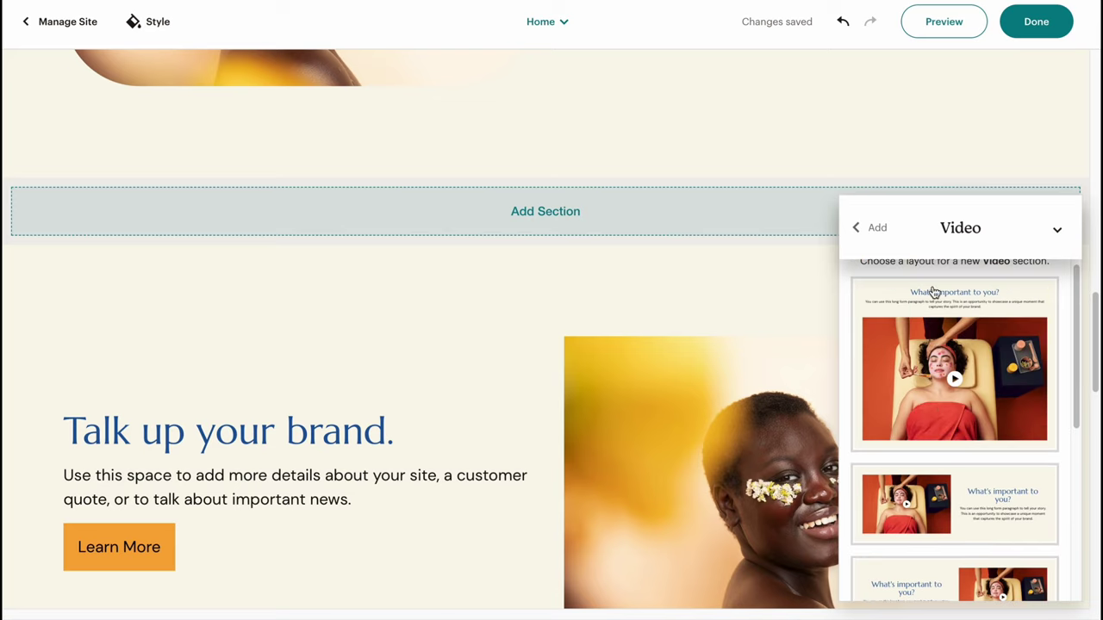
{"action": "scroll", "coordinate": [963, 371], "scroll_direction": "down", "scroll_amount": 1}
{"action": "left_click", "coordinate": [964, 370]}
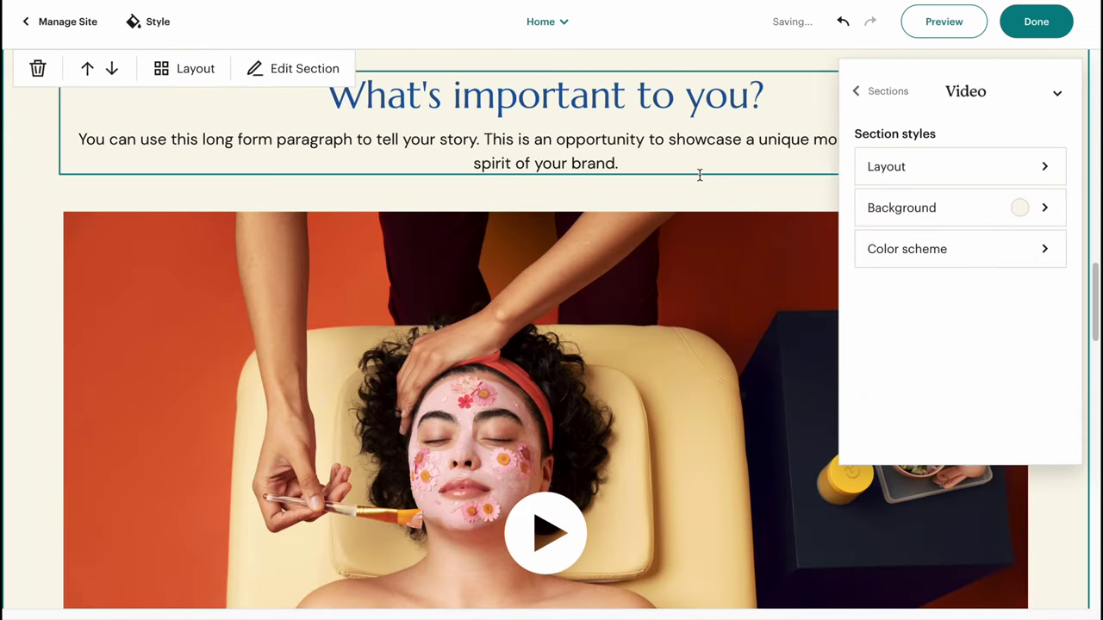
{"action": "left_click", "coordinate": [699, 172]}
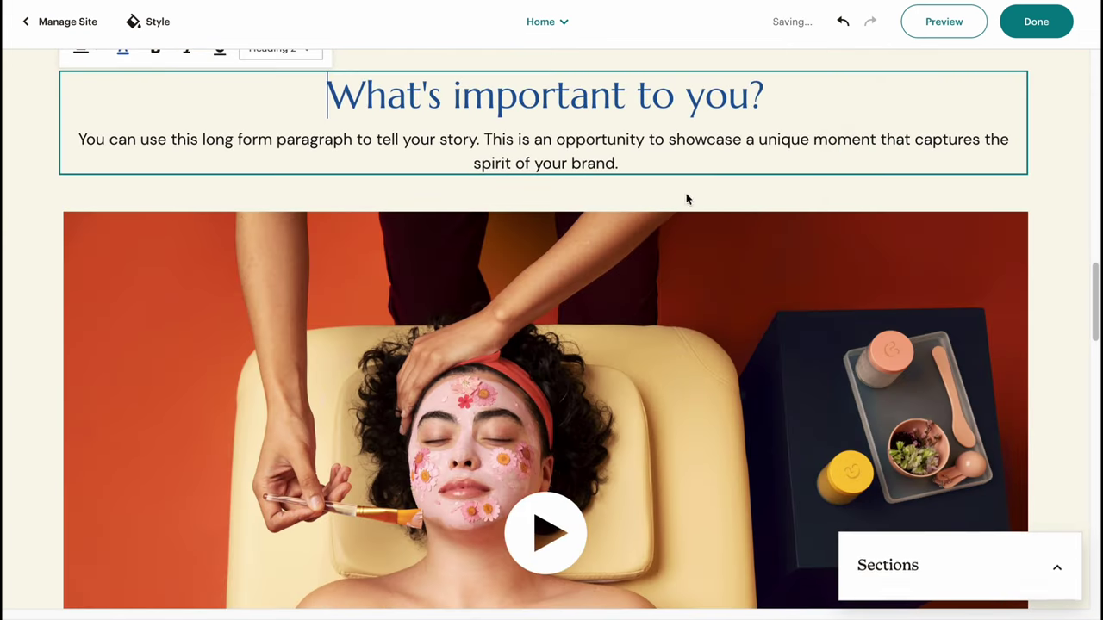
{"action": "scroll", "coordinate": [538, 221], "scroll_direction": "down", "scroll_amount": 5}
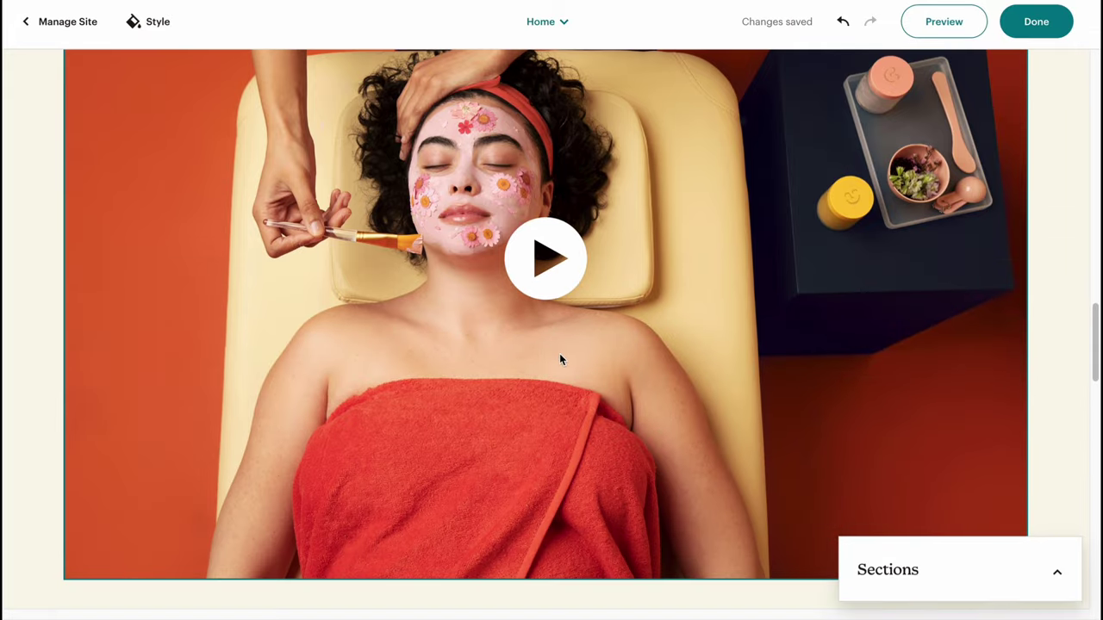
{"action": "scroll", "coordinate": [478, 356], "scroll_direction": "up", "scroll_amount": 3}
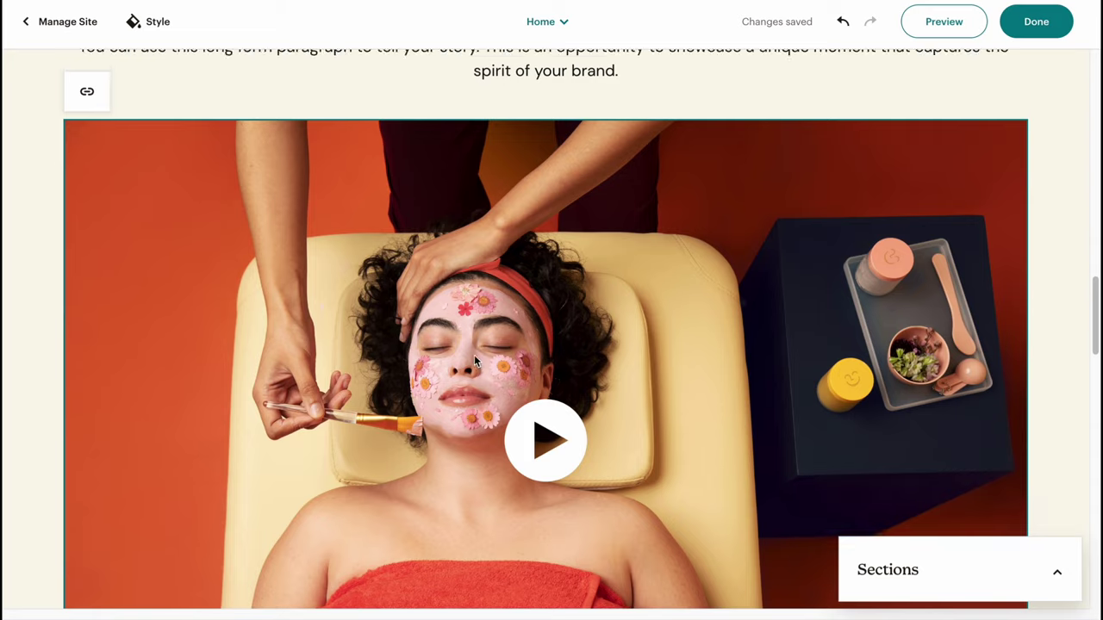
{"action": "left_click", "coordinate": [87, 245]}
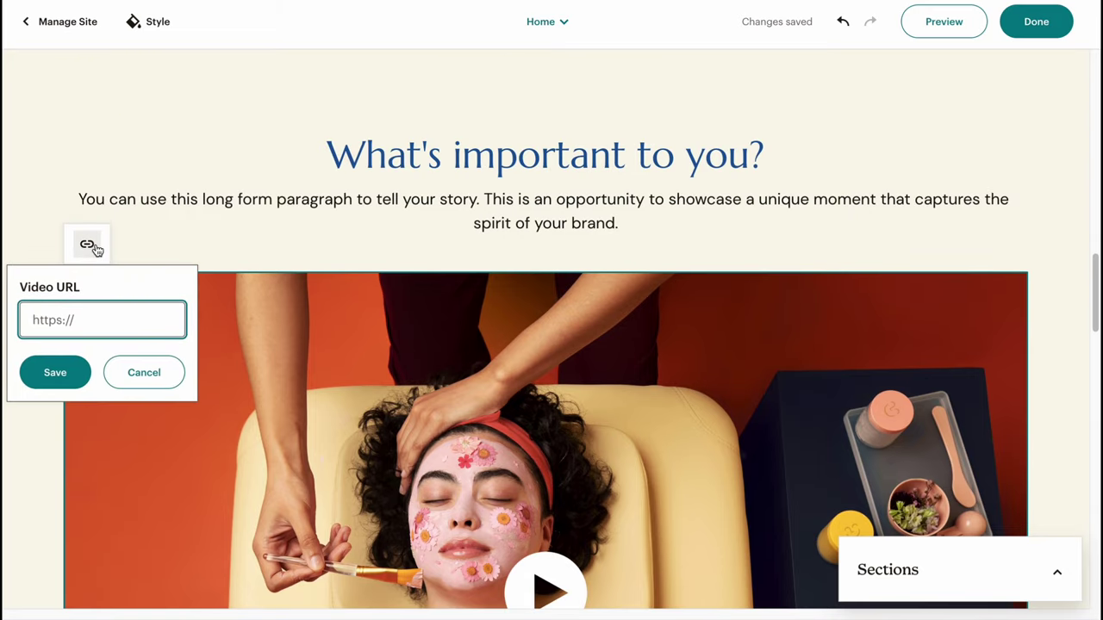
{"action": "left_click", "coordinate": [299, 221]}
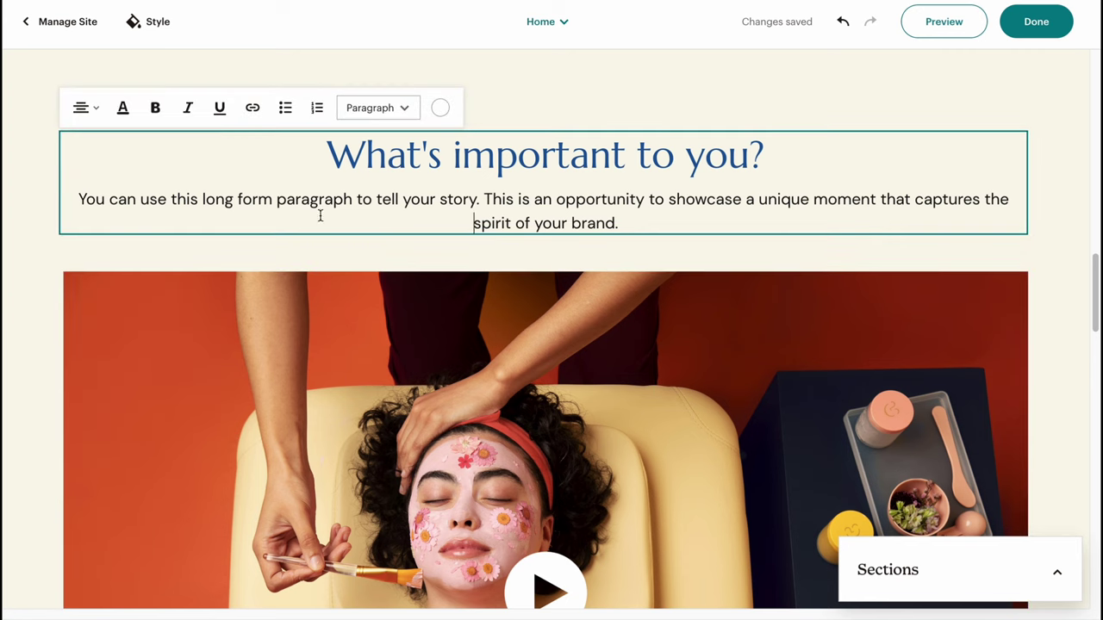
{"action": "left_click_drag", "start_coordinate": [628, 224], "coordinate": [71, 167]}
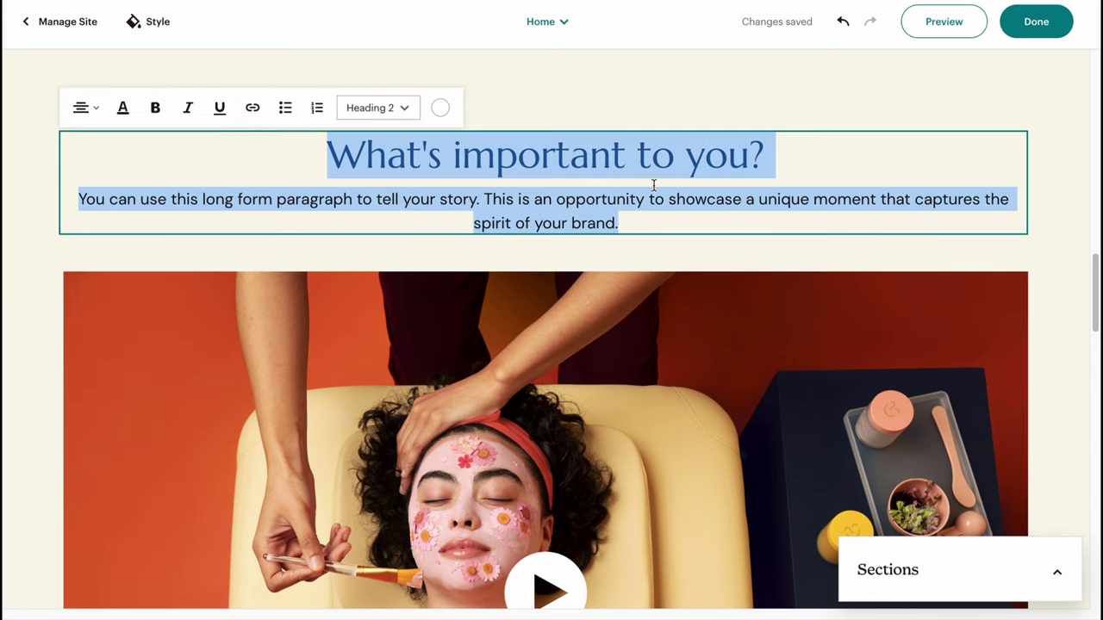
{"action": "left_click", "coordinate": [648, 114]}
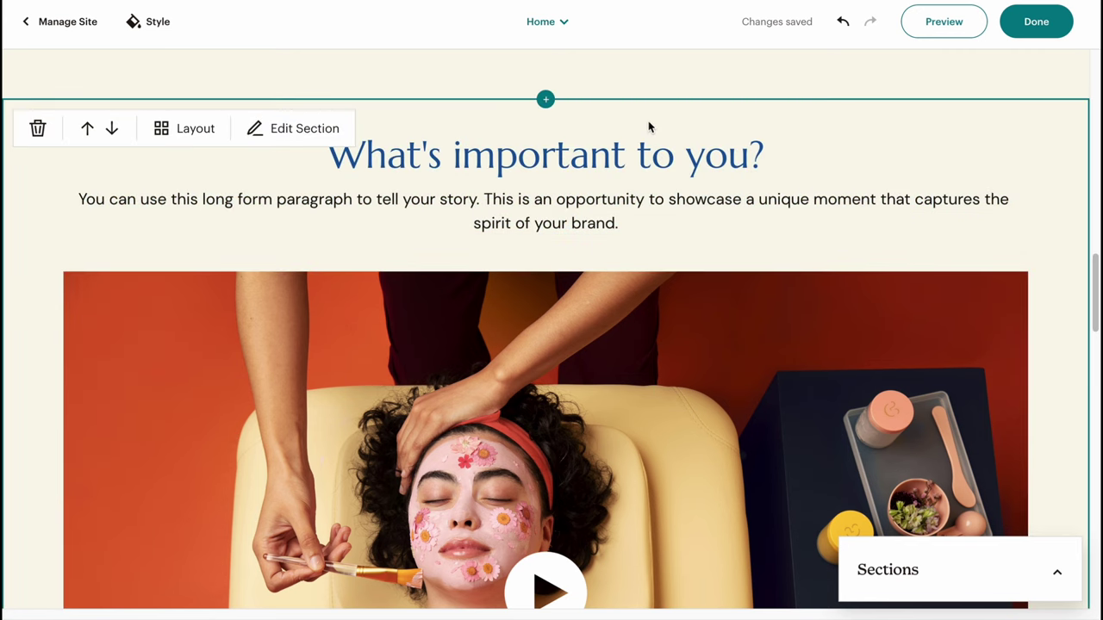
{"action": "scroll", "coordinate": [640, 161], "scroll_direction": "up", "scroll_amount": 15}
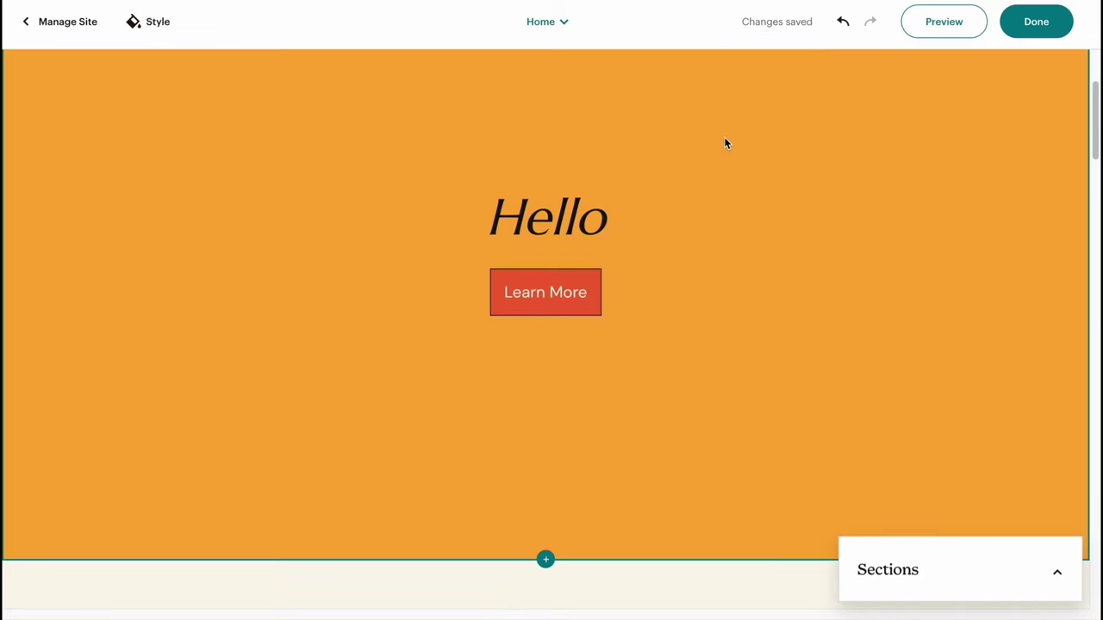
Preview the Home page in desktop view.
{"action": "left_click", "coordinate": [974, 29]}
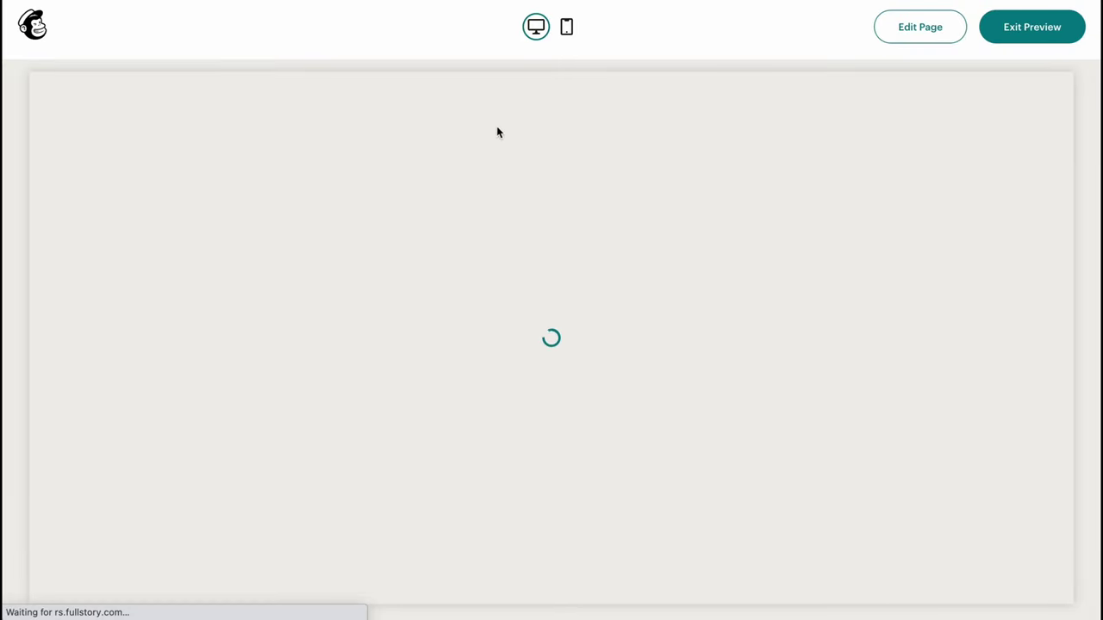
{"action": "scroll", "coordinate": [488, 197], "scroll_direction": "down", "scroll_amount": 15}
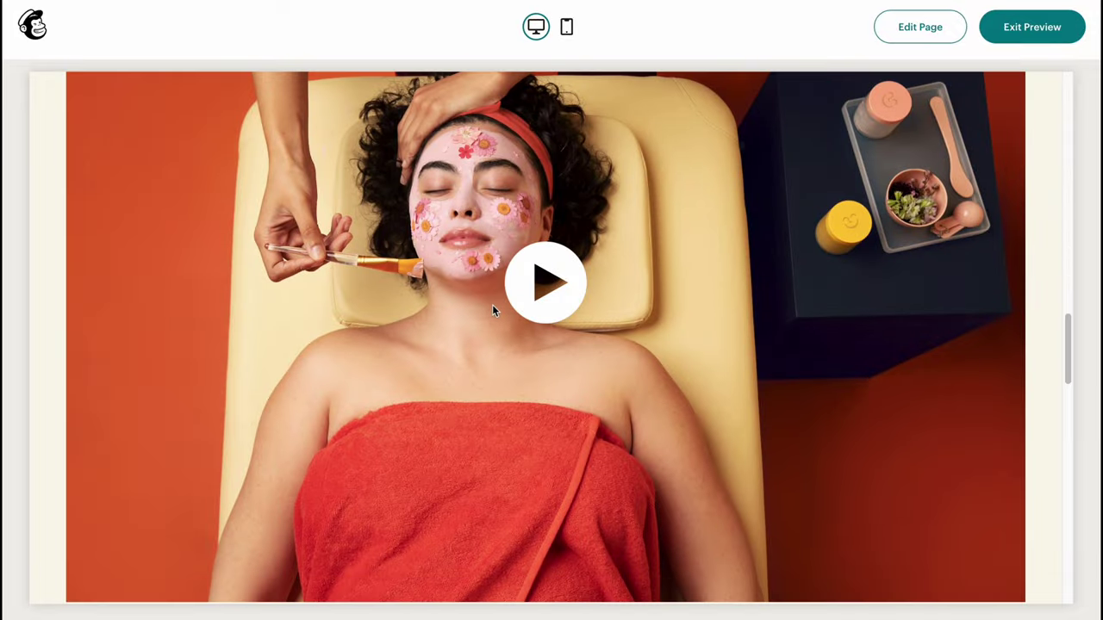
{"action": "scroll", "coordinate": [490, 308], "scroll_direction": "up", "scroll_amount": 15}
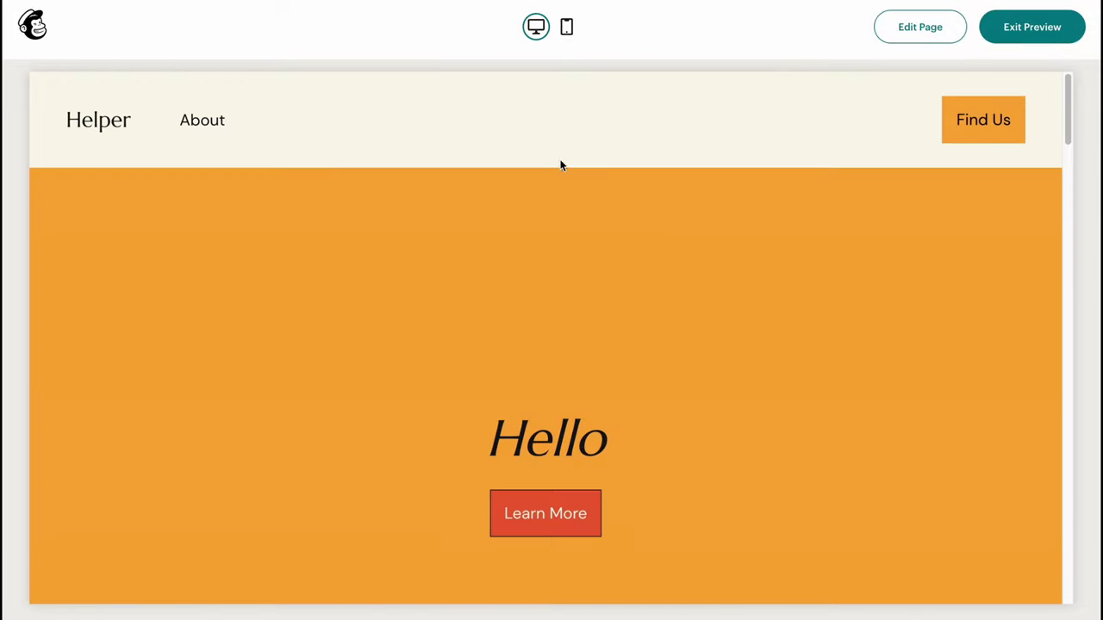
Check the Home page in mobile preview, then return to the editor.
{"action": "left_click", "coordinate": [566, 27]}
{"action": "scroll", "coordinate": [547, 319], "scroll_direction": "down", "scroll_amount": 5}
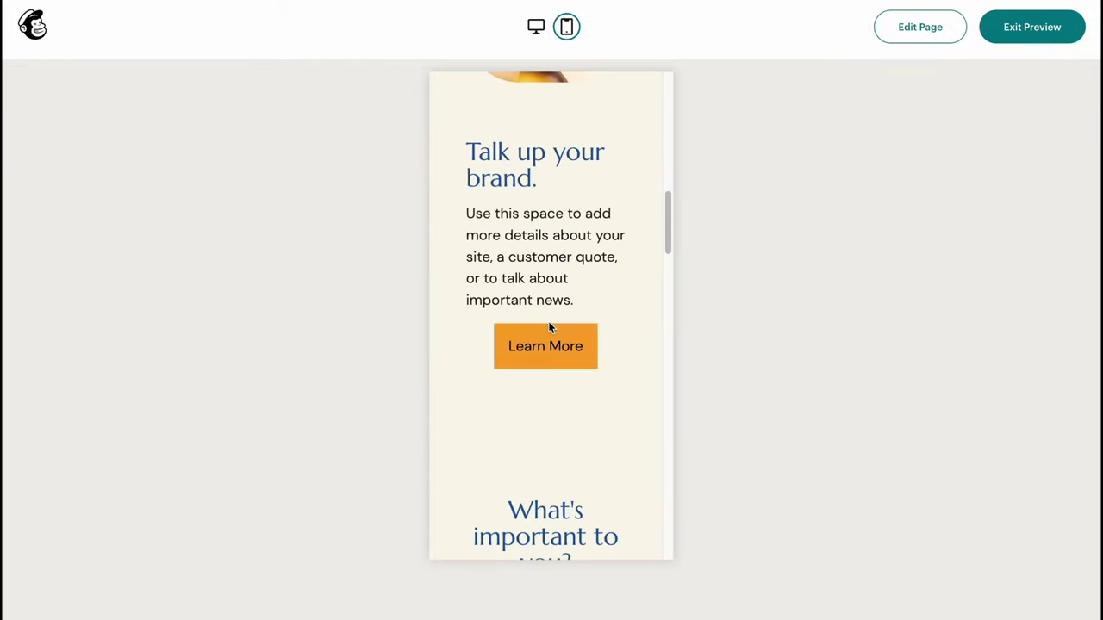
{"action": "scroll", "coordinate": [549, 327], "scroll_direction": "down", "scroll_amount": 8}
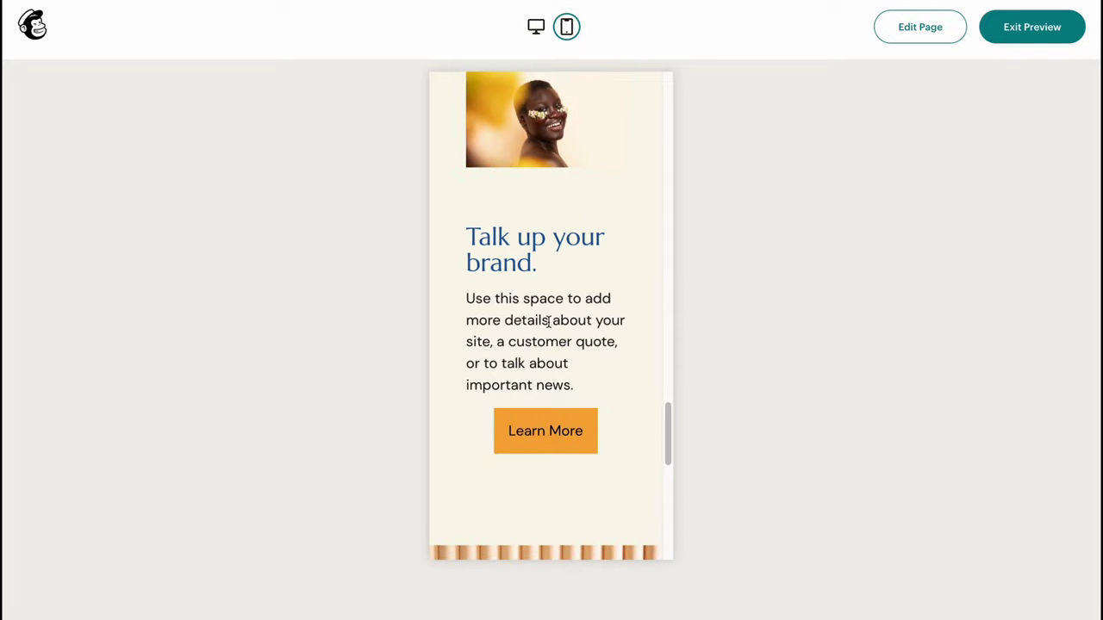
{"action": "scroll", "coordinate": [548, 320], "scroll_direction": "up", "scroll_amount": 5}
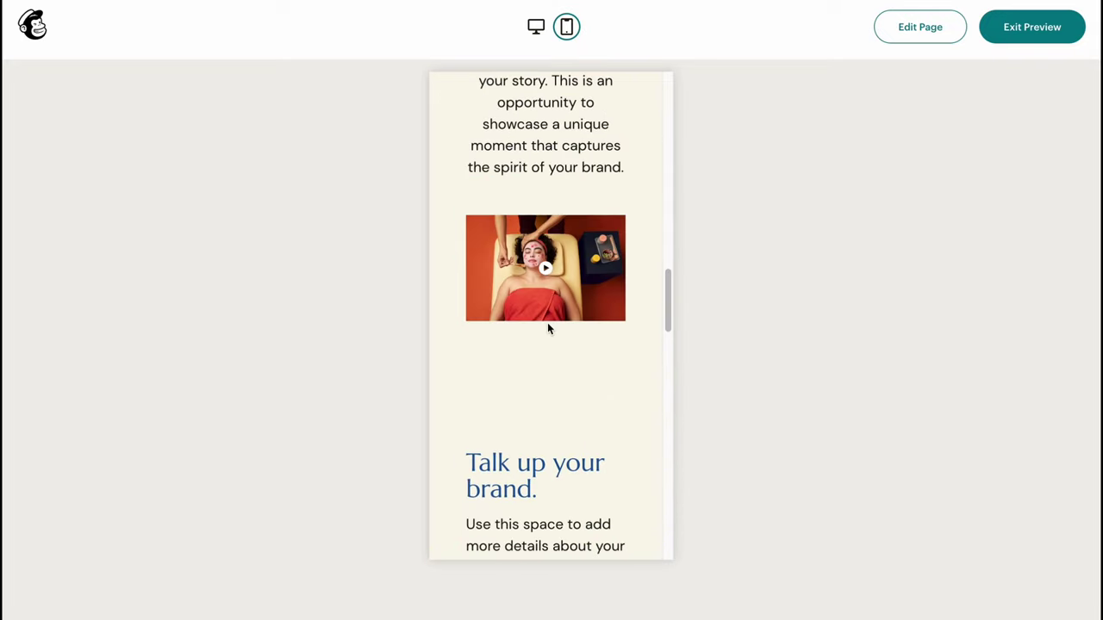
{"action": "left_click", "coordinate": [1034, 36]}
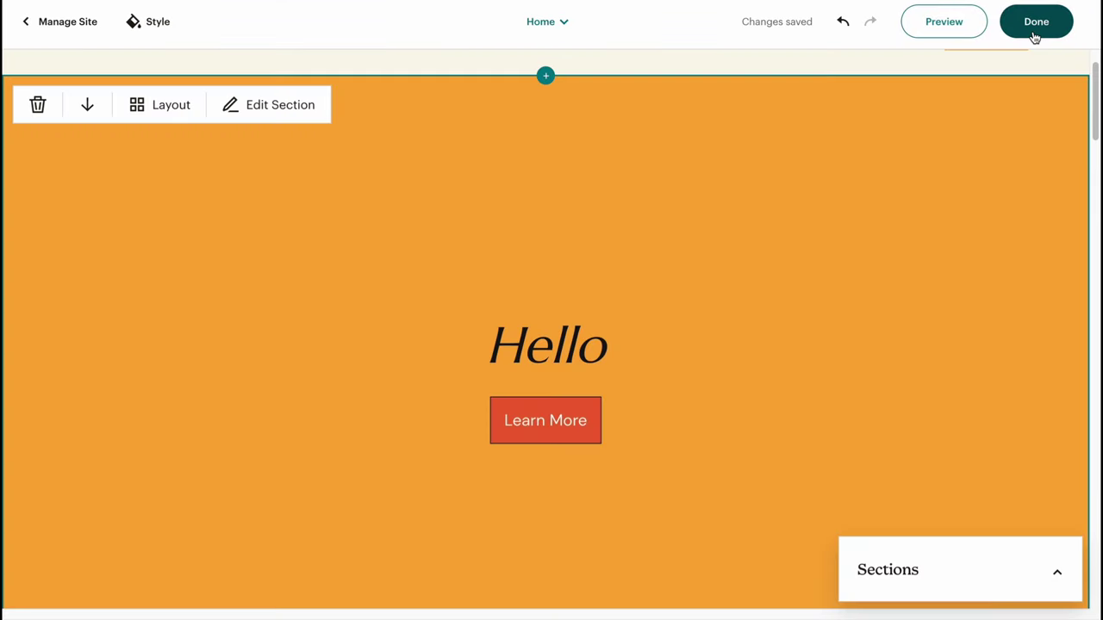
Finish editing and publish the Helper site, accepting the terms.
{"action": "left_click", "coordinate": [1034, 36]}
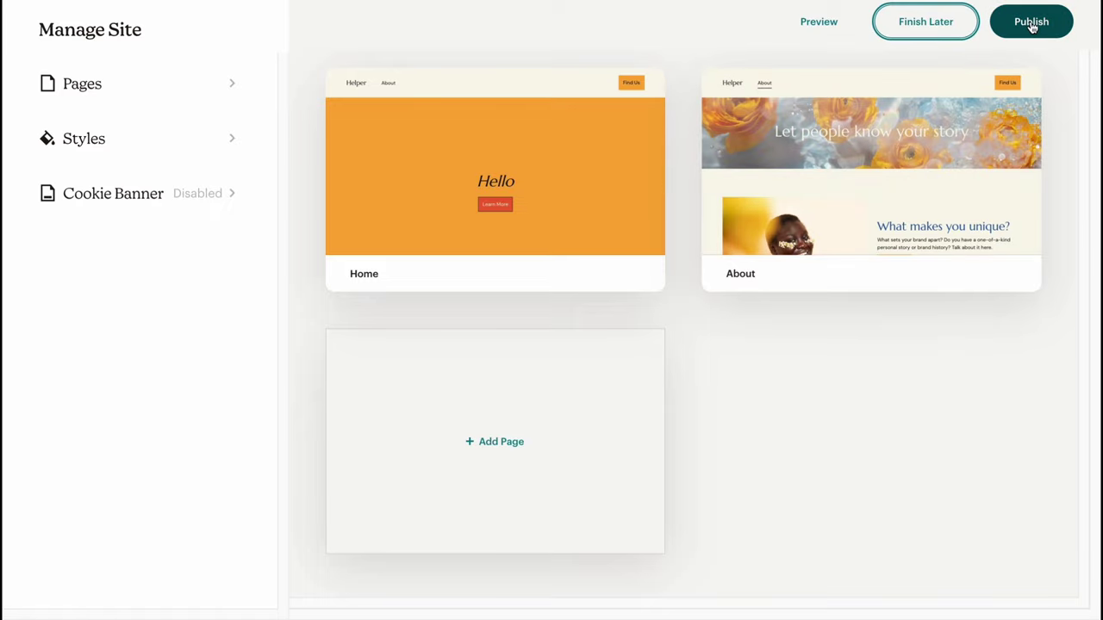
{"action": "left_click", "coordinate": [1025, 23]}
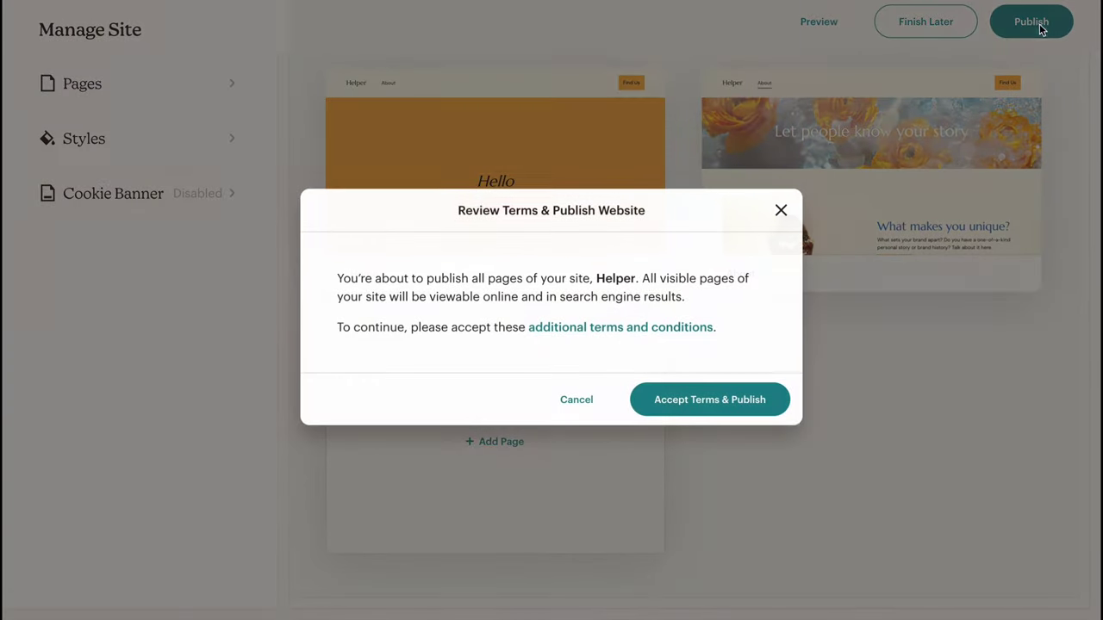
{"action": "left_click", "coordinate": [726, 406]}
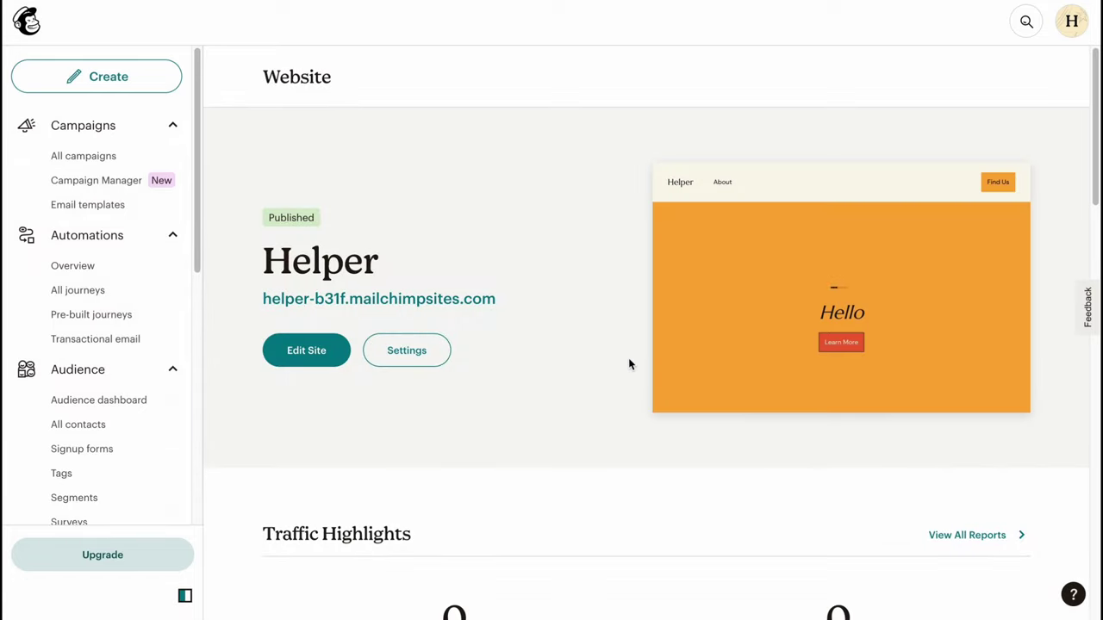
{"action": "left_click_drag", "start_coordinate": [266, 294], "coordinate": [488, 310]}
{"action": "left_click", "coordinate": [470, 305]}
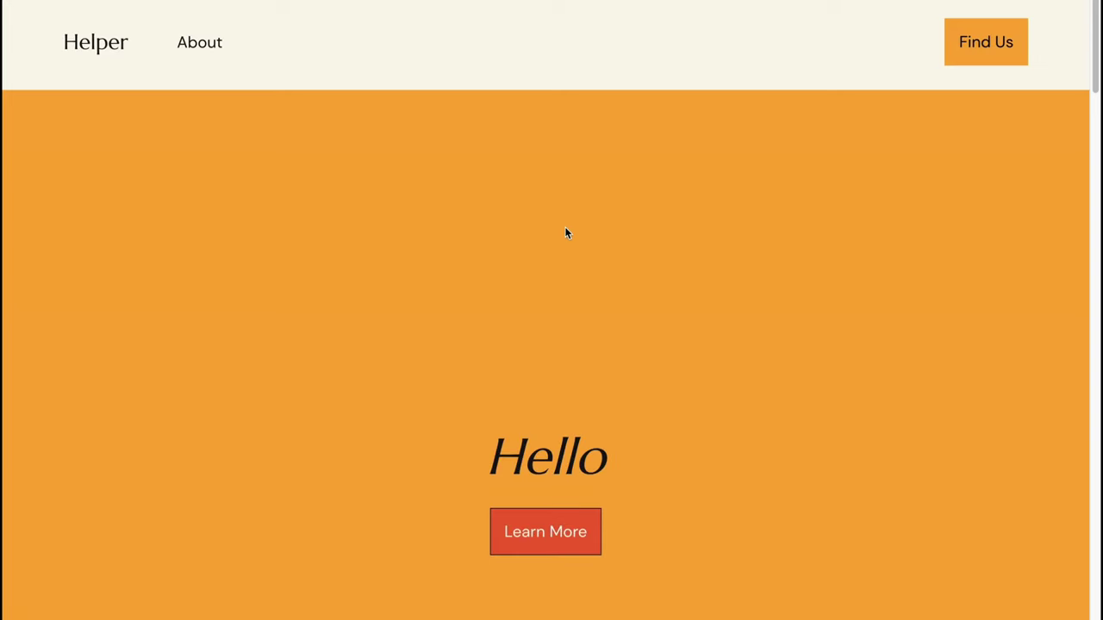
{"action": "scroll", "coordinate": [517, 239], "scroll_direction": "down", "scroll_amount": 1}
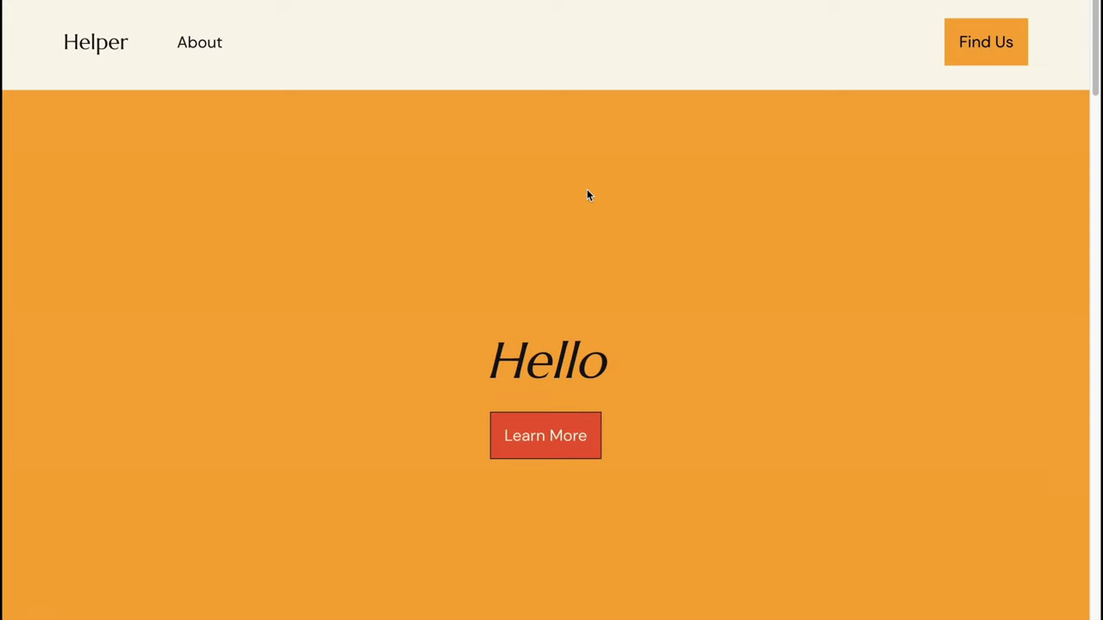
{"action": "left_click", "coordinate": [199, 43]}
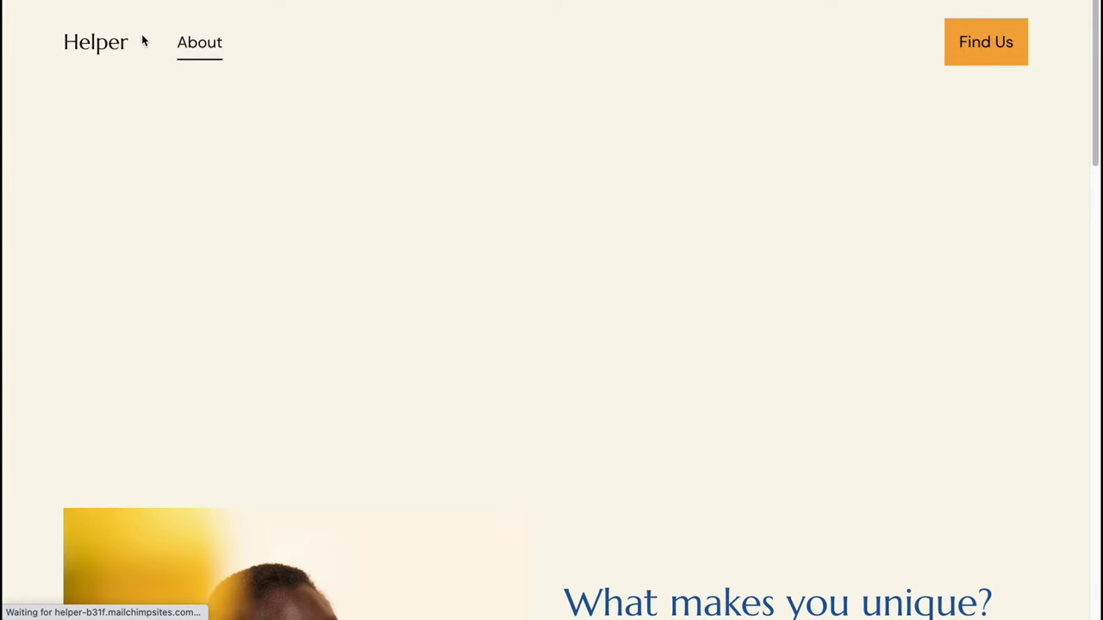
{"action": "scroll", "coordinate": [492, 313], "scroll_direction": "down", "scroll_amount": 10}
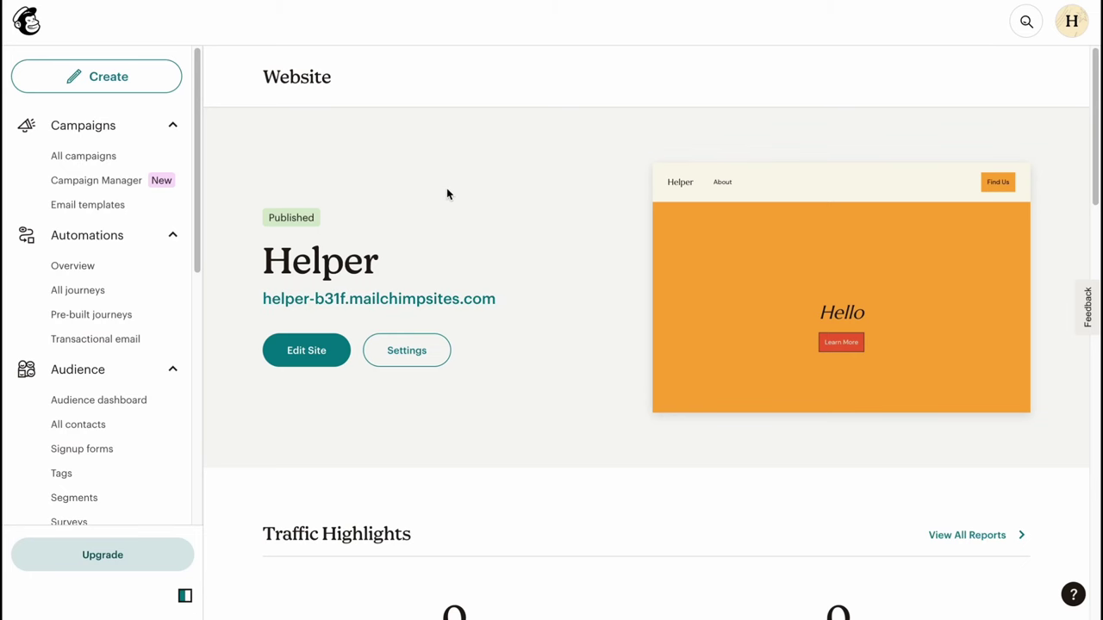
{"action": "scroll", "coordinate": [478, 216], "scroll_direction": "down", "scroll_amount": 3}
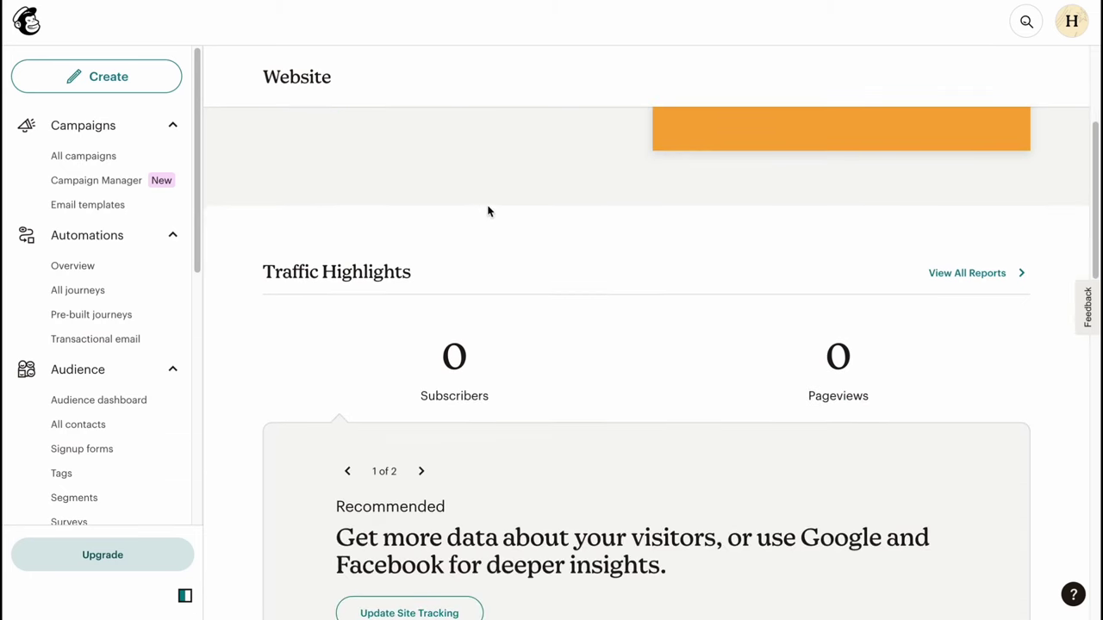
{"action": "left_click_drag", "start_coordinate": [267, 256], "coordinate": [984, 387]}
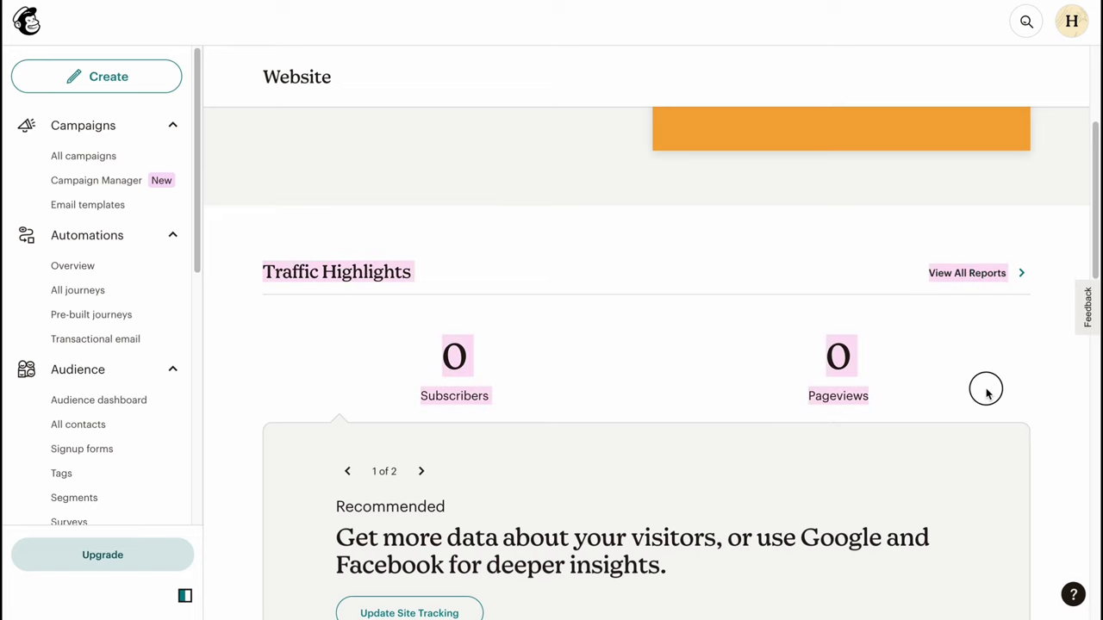
{"action": "scroll", "coordinate": [448, 291], "scroll_direction": "down", "scroll_amount": 1}
{"action": "left_click", "coordinate": [447, 291]}
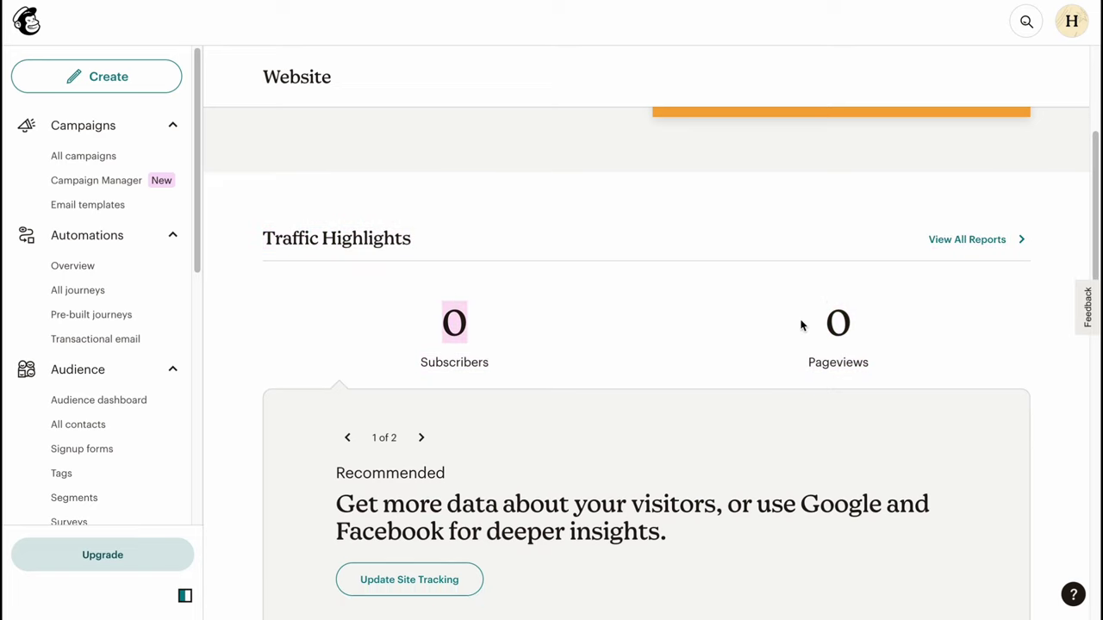
{"action": "scroll", "coordinate": [977, 342], "scroll_direction": "down", "scroll_amount": 4}
{"action": "scroll", "coordinate": [908, 320], "scroll_direction": "down", "scroll_amount": 4}
{"action": "scroll", "coordinate": [732, 279], "scroll_direction": "up", "scroll_amount": 1}
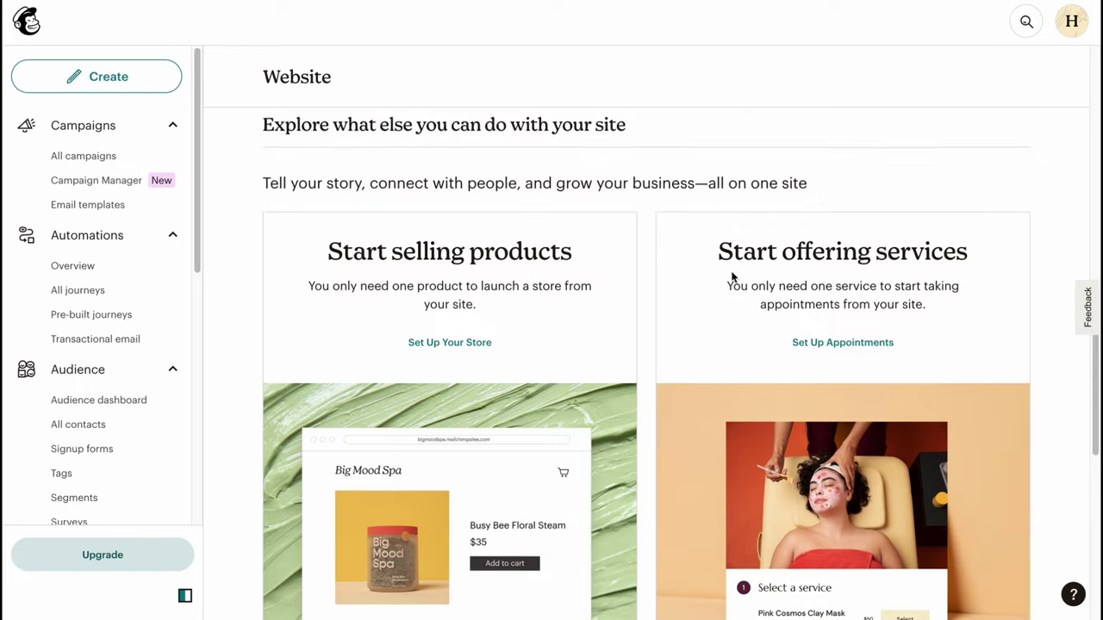